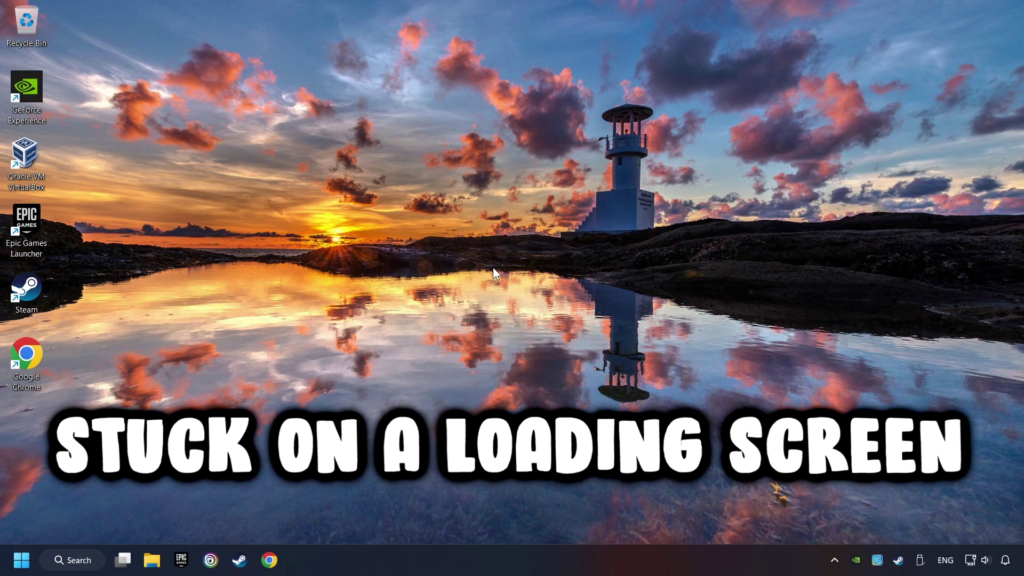
Search Windows for 'device manager' so Device Manager (Control panel) shows as the best match.
left_click(88, 560)
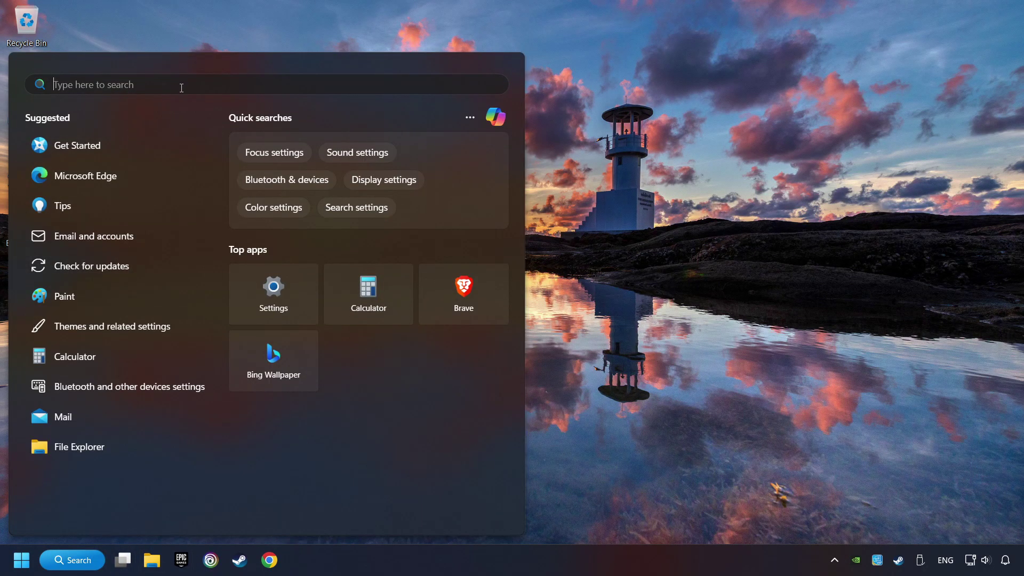
type("device manager")
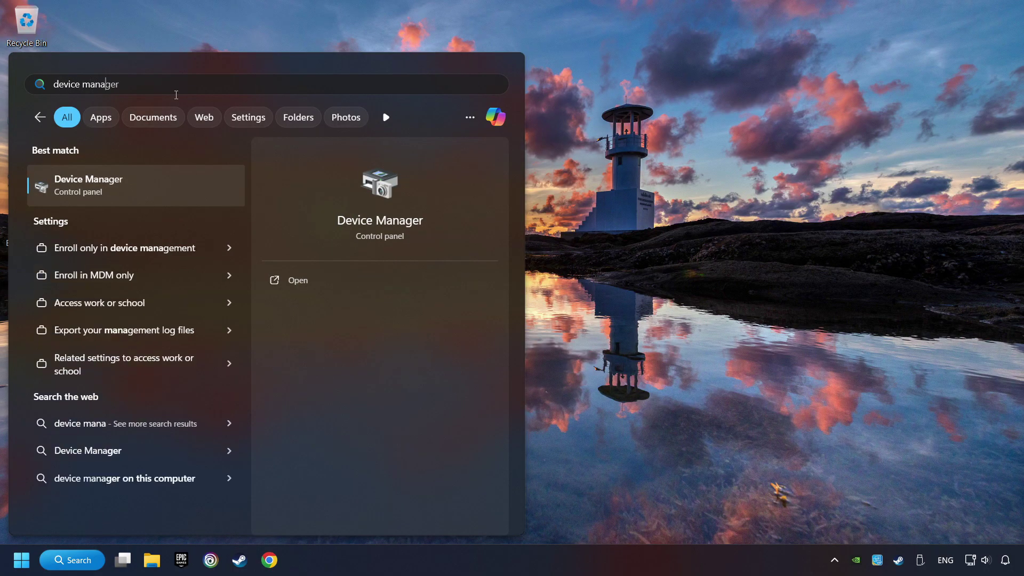
Open Device Manager, expand Display adapters and select the NVIDIA GeForce GTX 1050 Ti.
left_click(191, 188)
left_click_drag(222, 42, 406, 102)
left_click(272, 205)
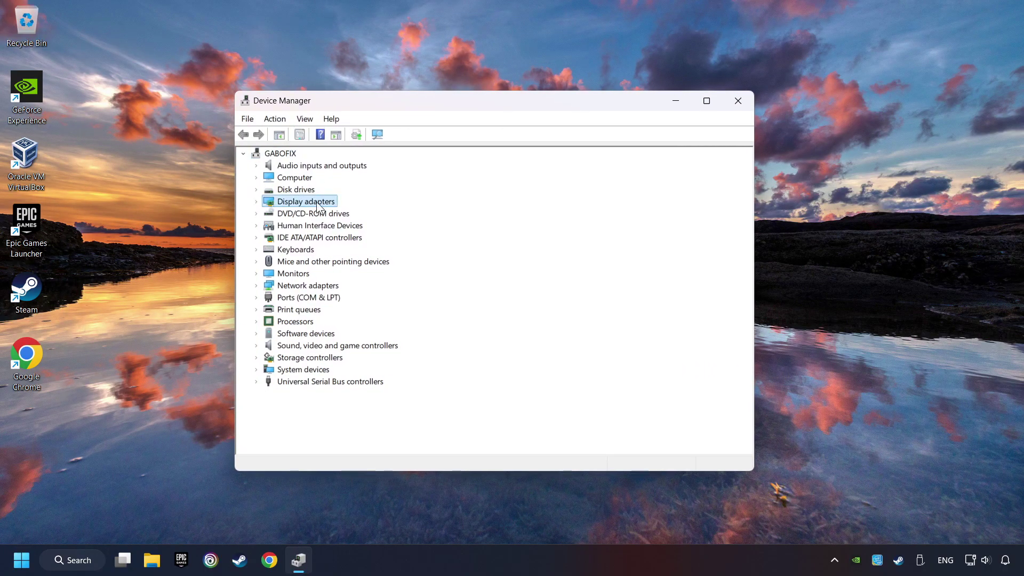
left_click(256, 201)
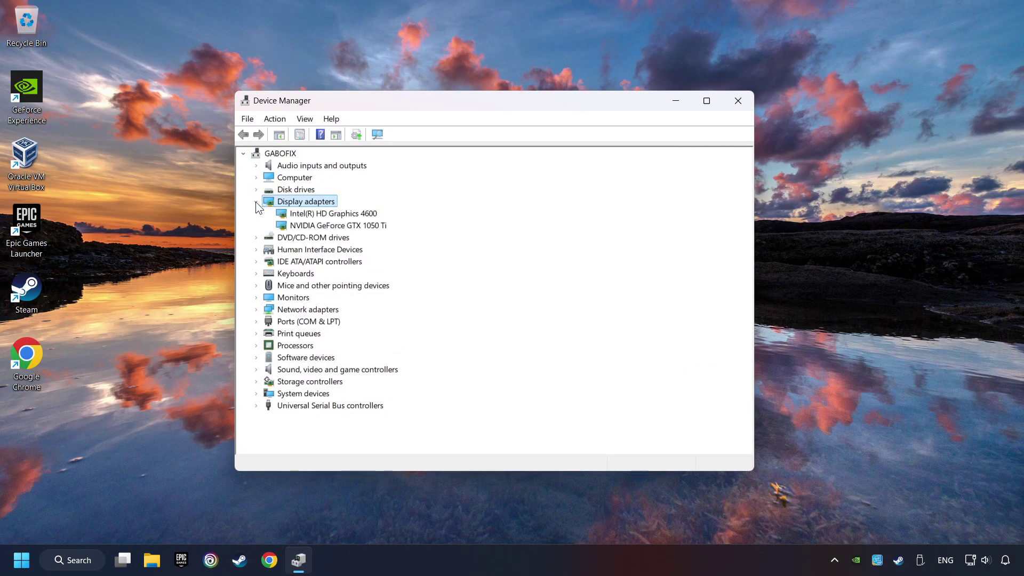
left_click(282, 225)
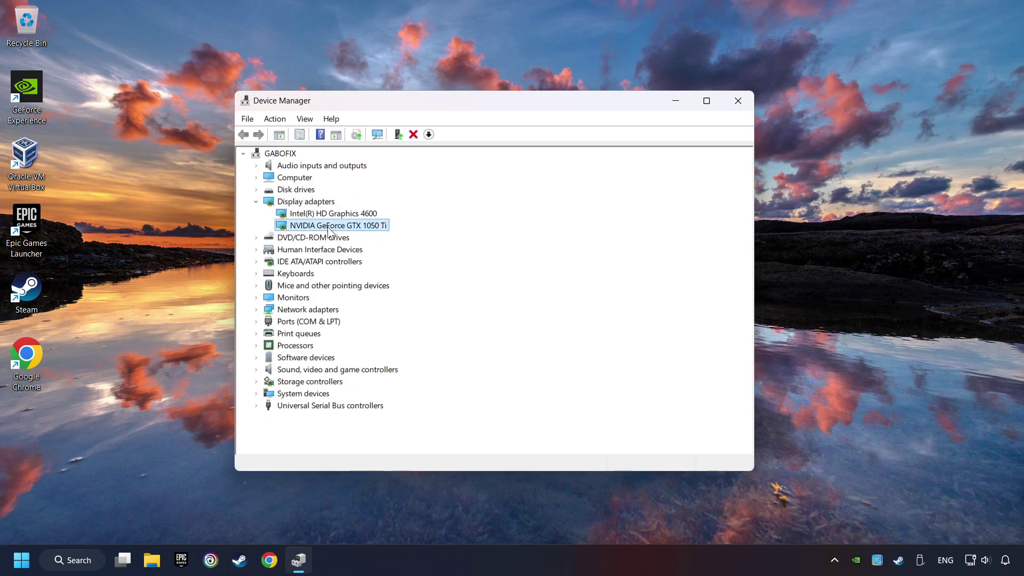
Auto-search for a newer GTX 1050 Ti driver, confirm the best is installed, and close Device Manager.
right_click(328, 227)
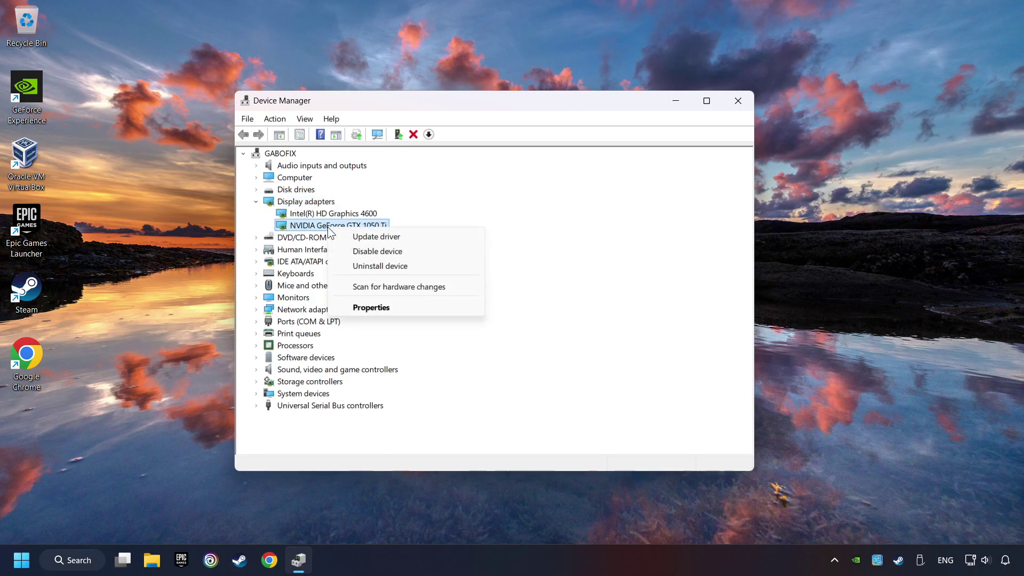
left_click(408, 237)
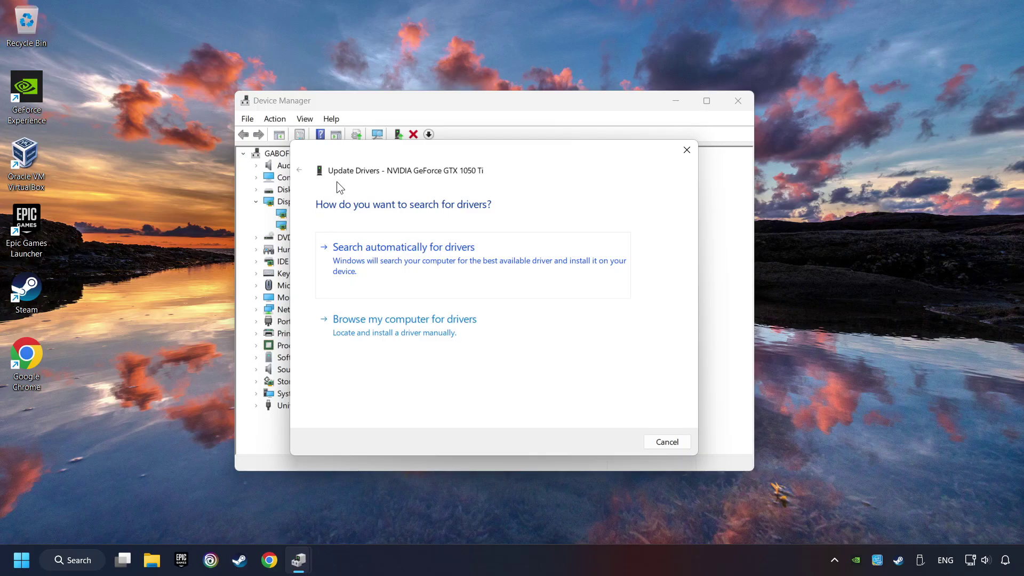
left_click(427, 252)
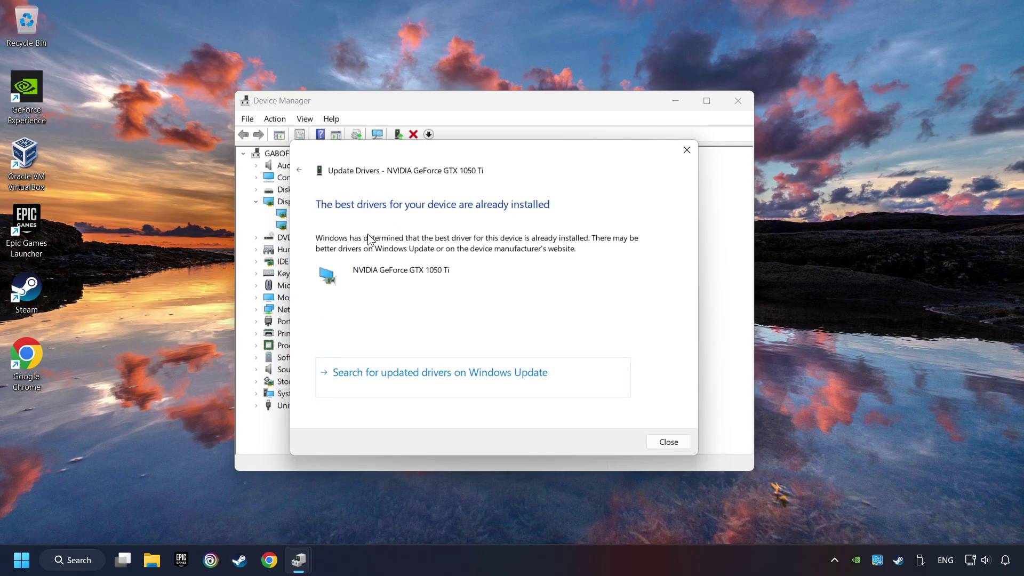
left_click(669, 442)
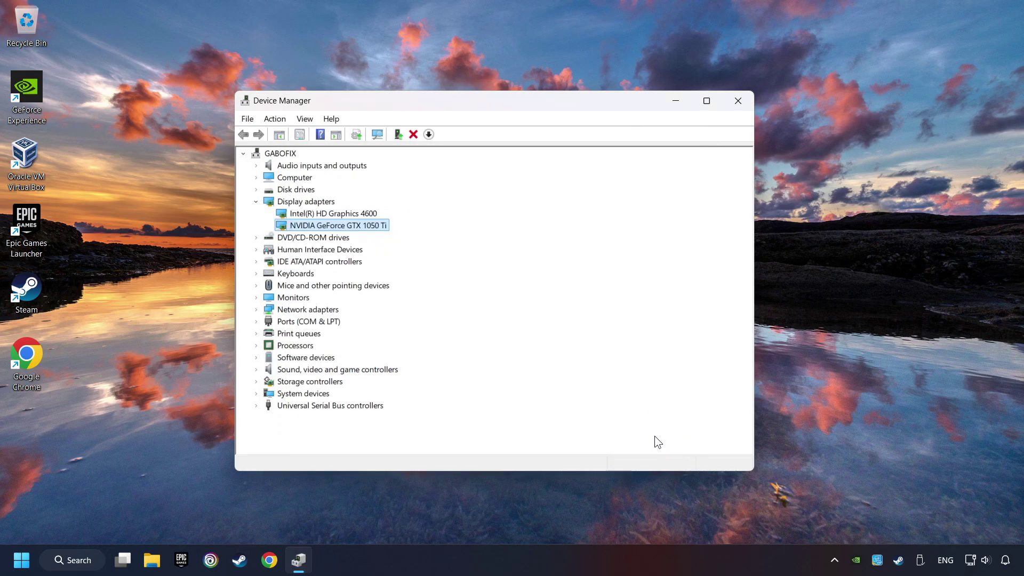
left_click(739, 106)
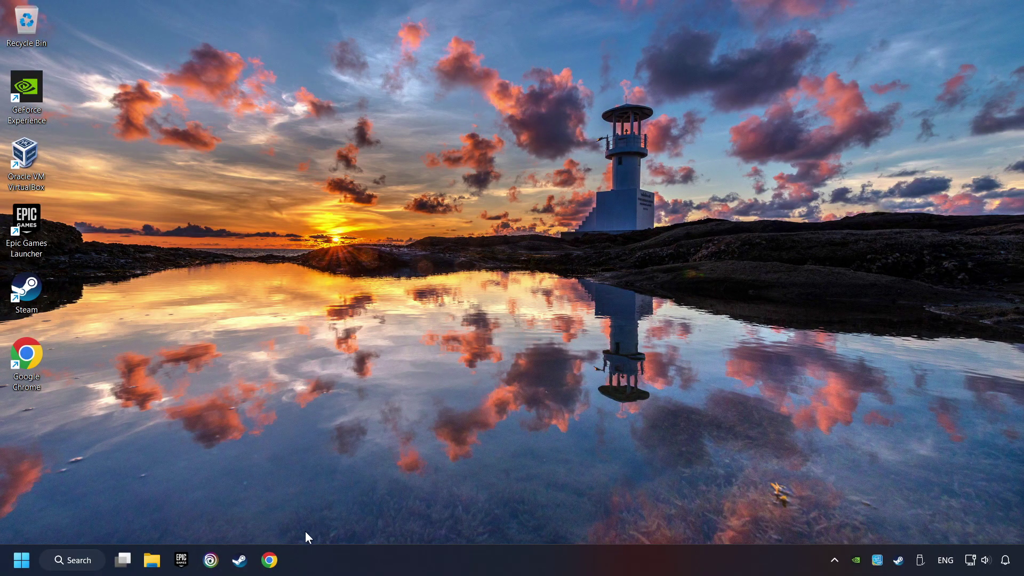
Google 'nvidia geforce driver download' in Chrome.
left_click(270, 560)
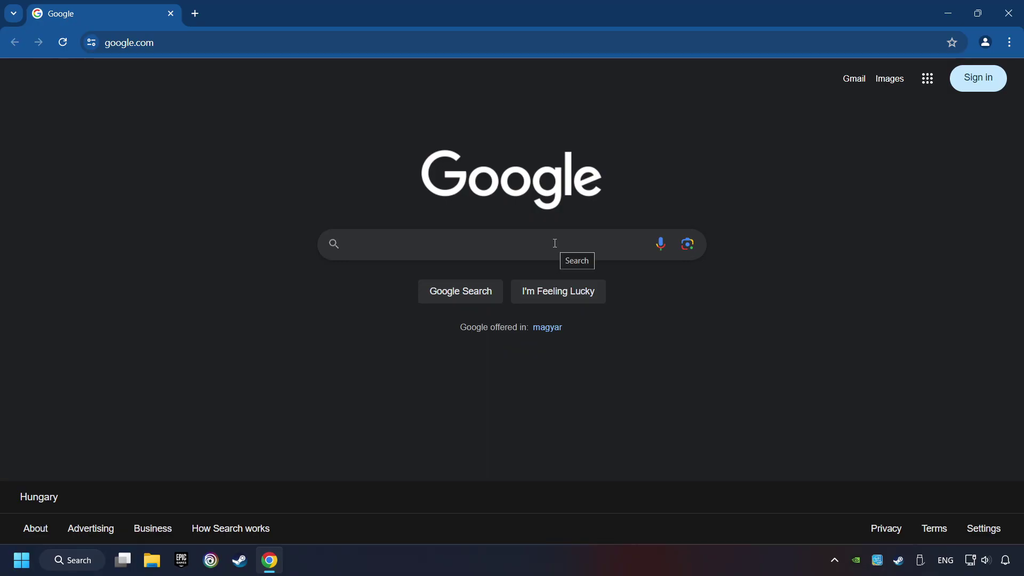
type("nvidia gefo")
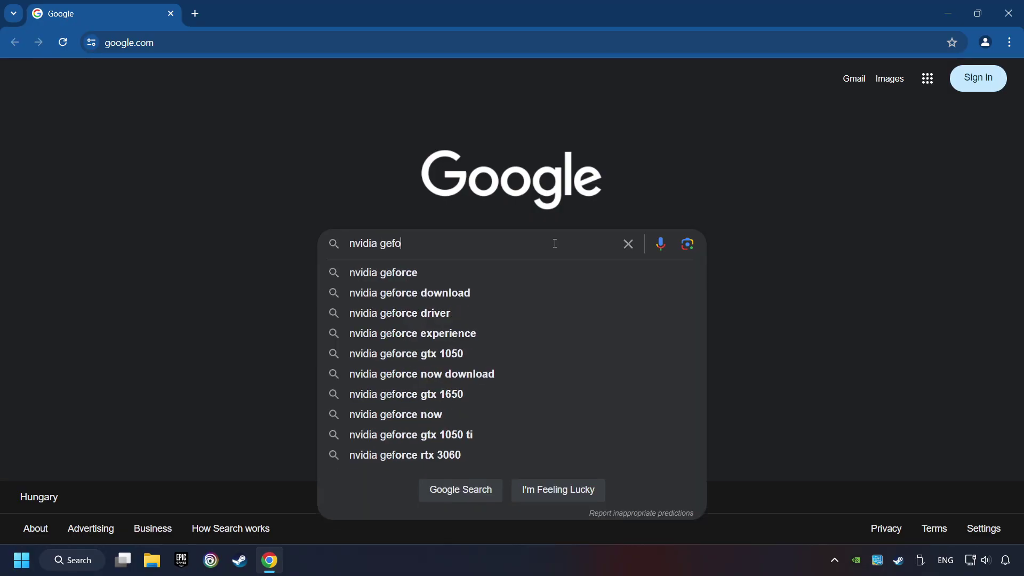
type("rce dr")
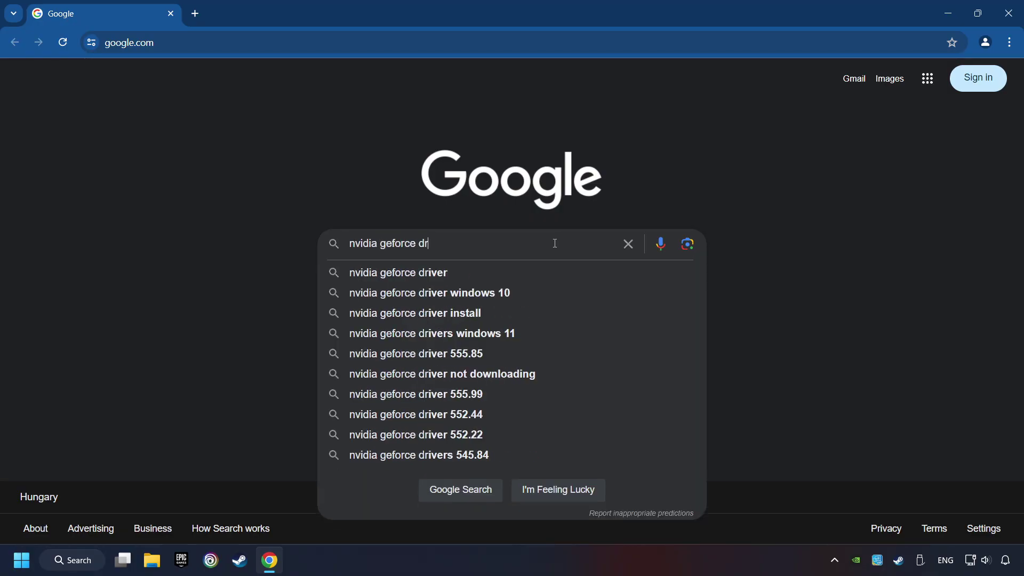
type("iver downl")
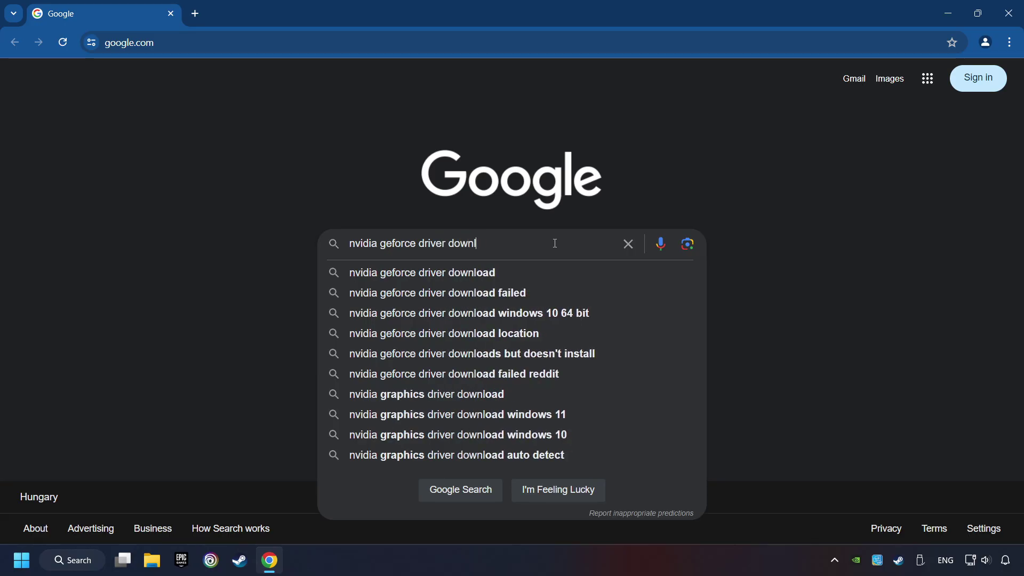
type("oad")
key("Return")
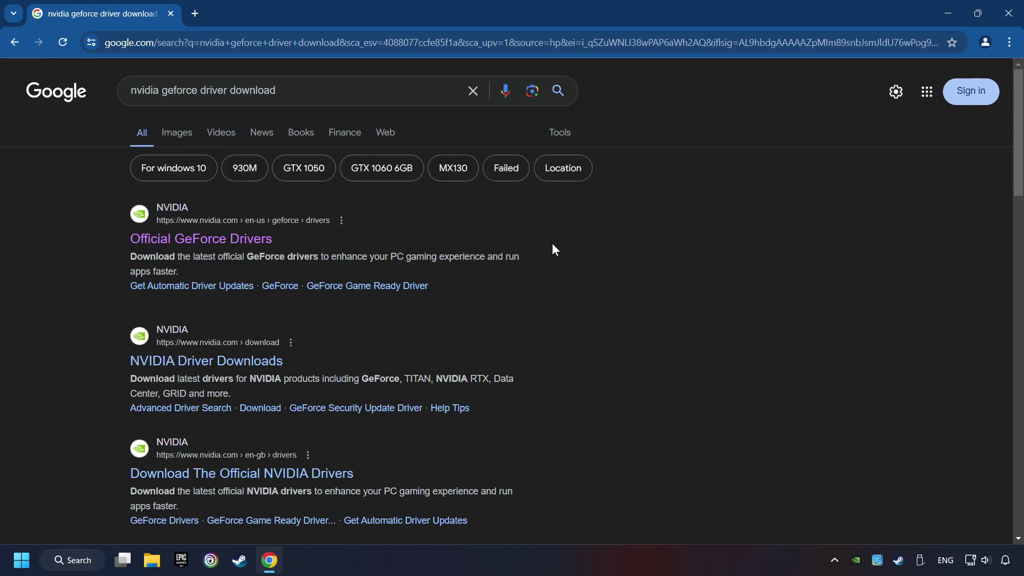
Download GeForce_Experience_v3.28.0.417.exe from NVIDIA's Official GeForce Drivers page and check the downloads list.
left_click(213, 239)
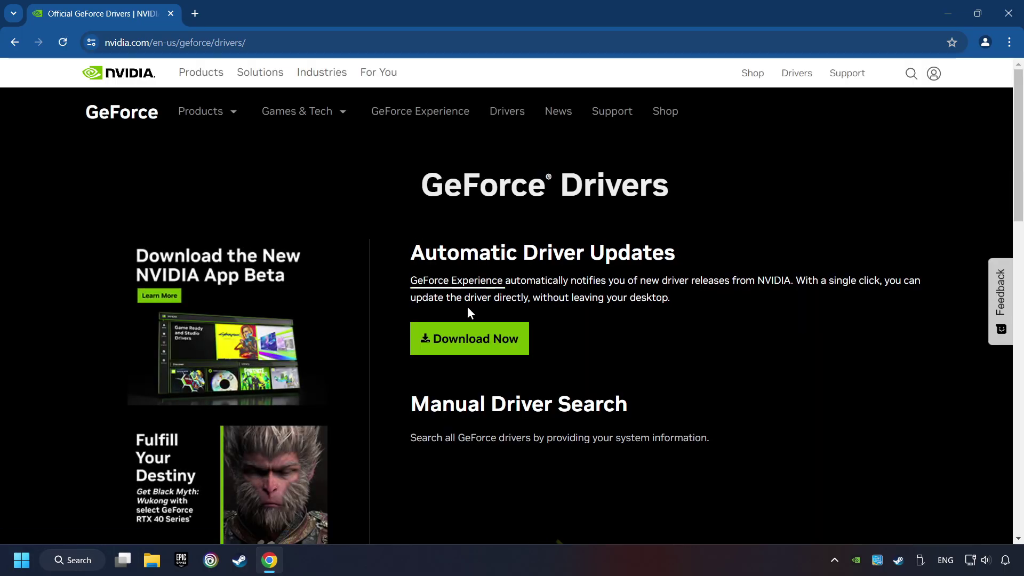
left_click(478, 342)
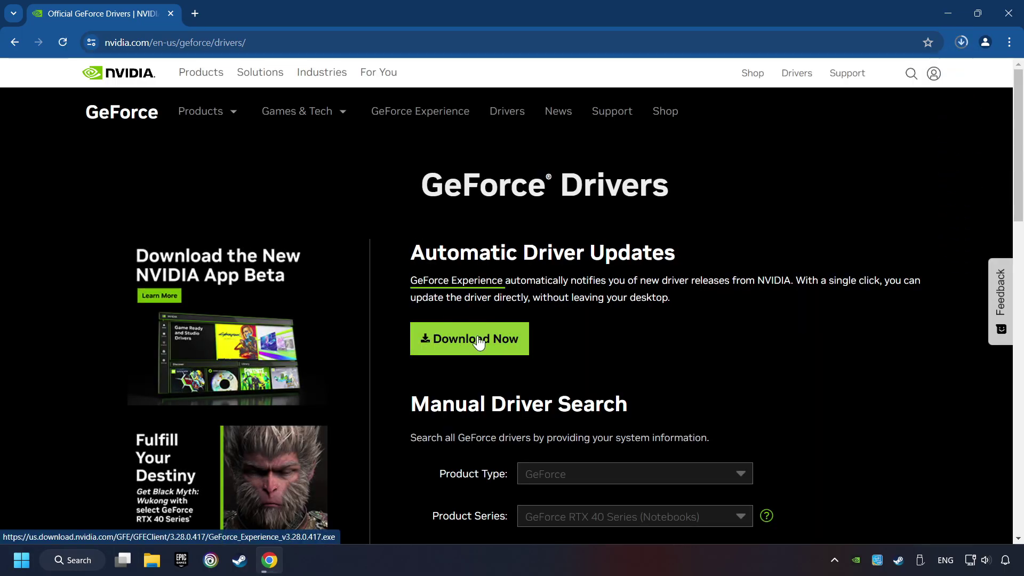
left_click(960, 43)
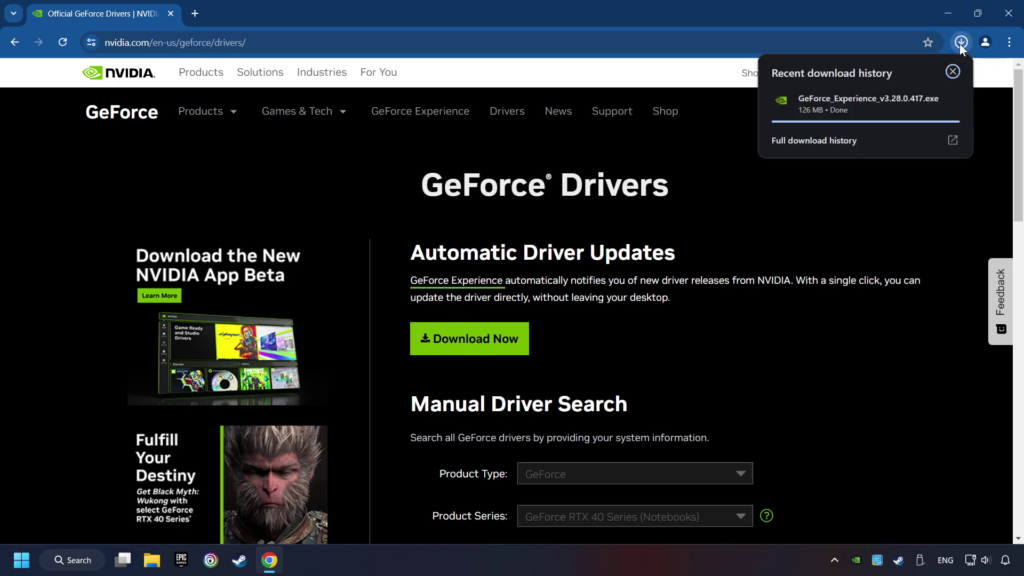
Run the GeForce Experience 3.28.0.417 installer, agree and install, and close the Chrome windows.
left_click(865, 104)
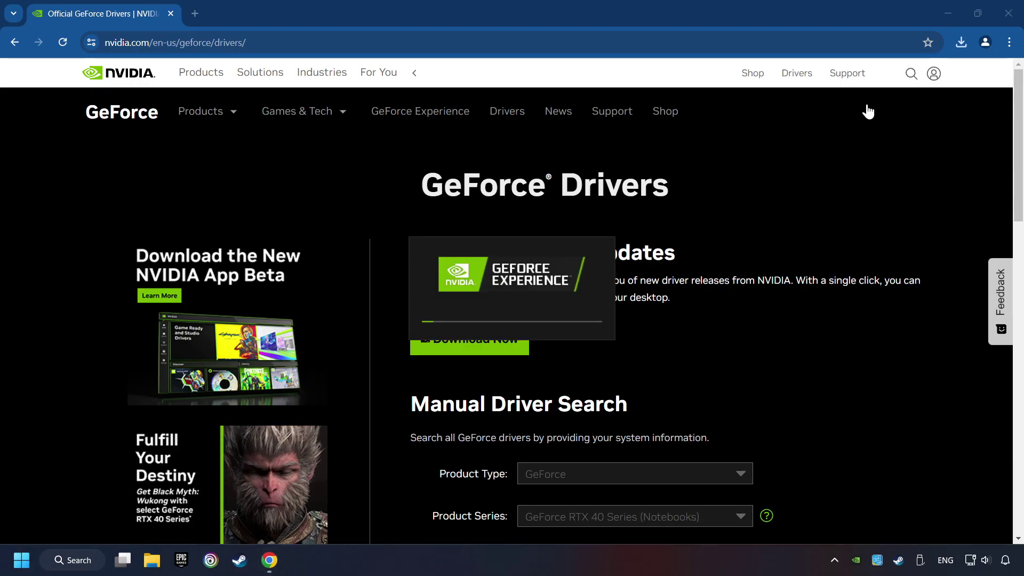
left_click(1008, 13)
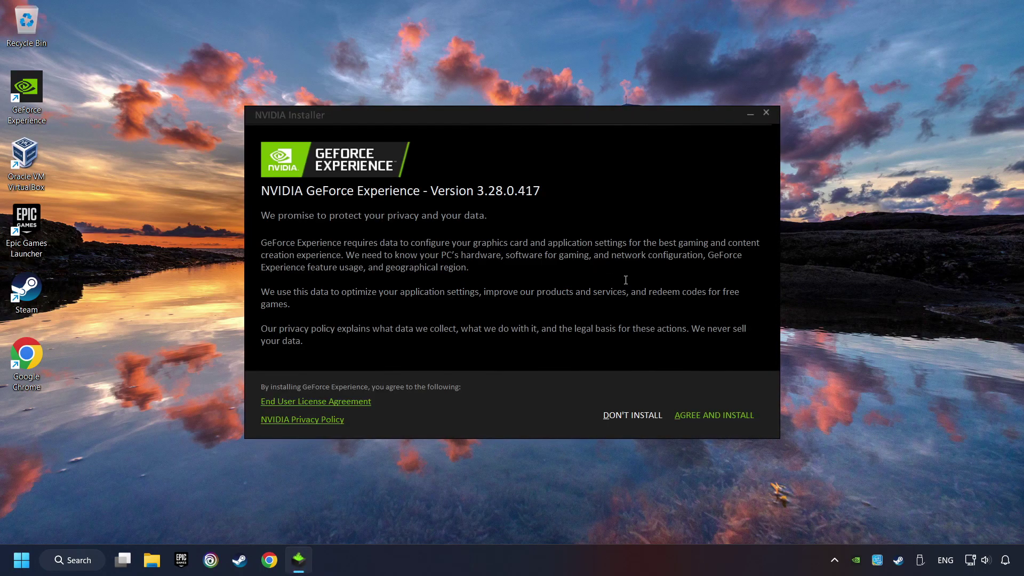
left_click(727, 414)
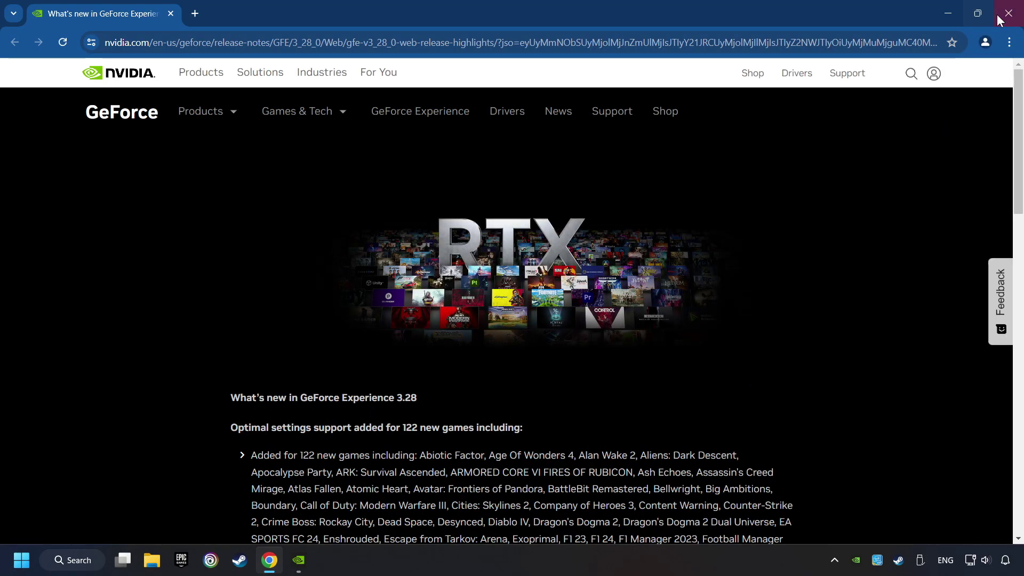
left_click(999, 19)
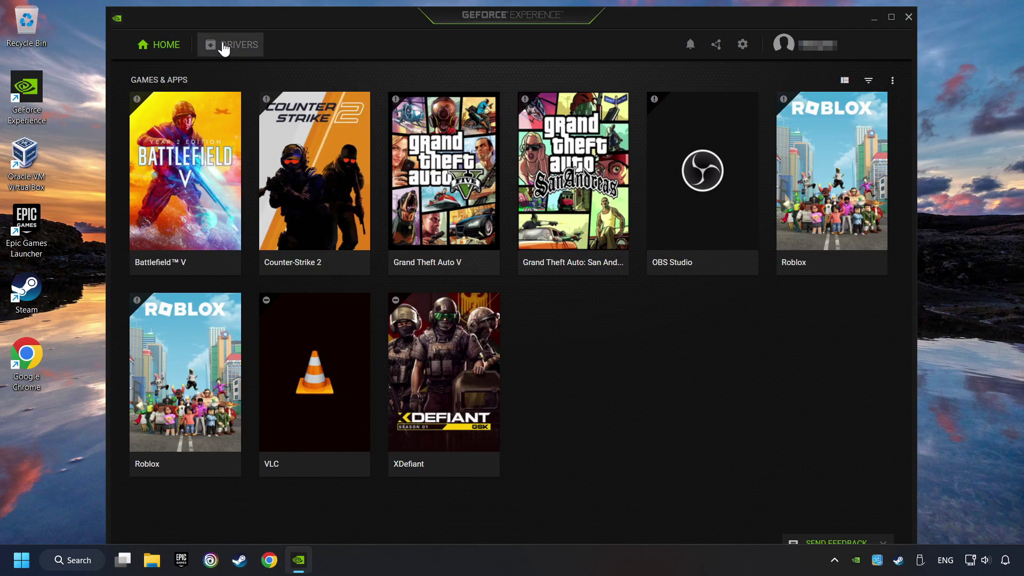
Check for driver updates, confirming Game Ready Driver 556.12 is current, and close GeForce Experience.
left_click(238, 51)
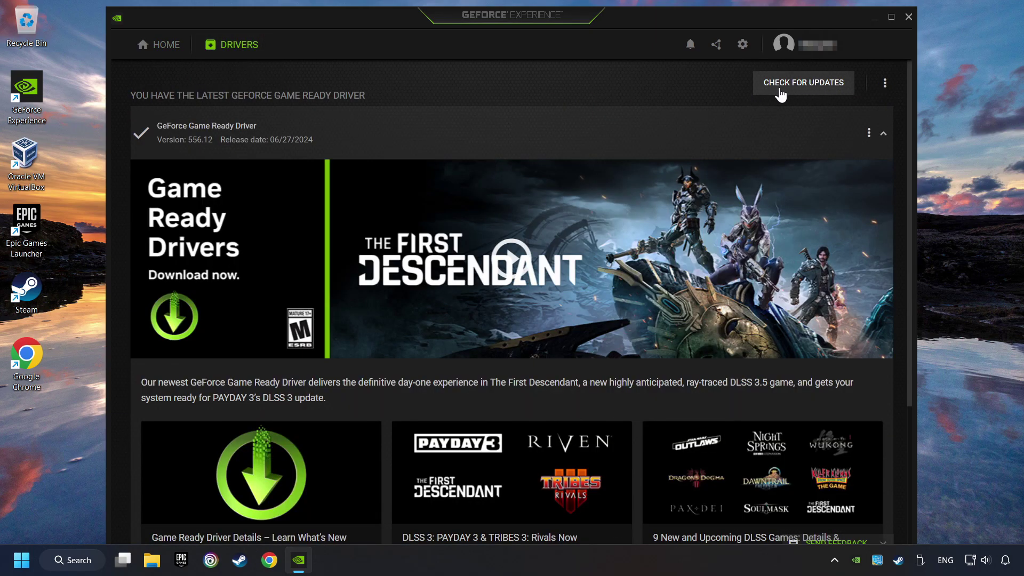
left_click(815, 91)
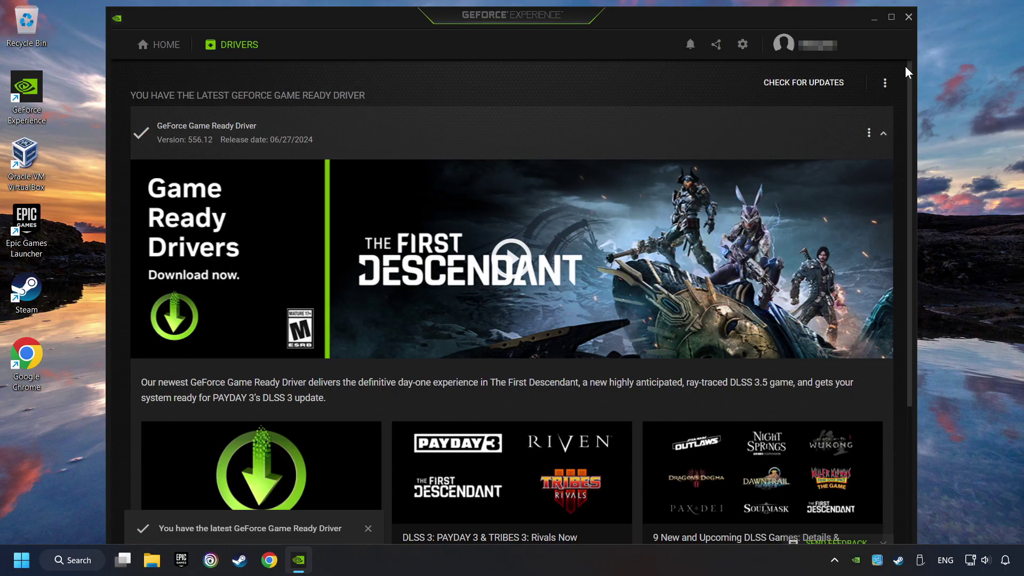
left_click(908, 17)
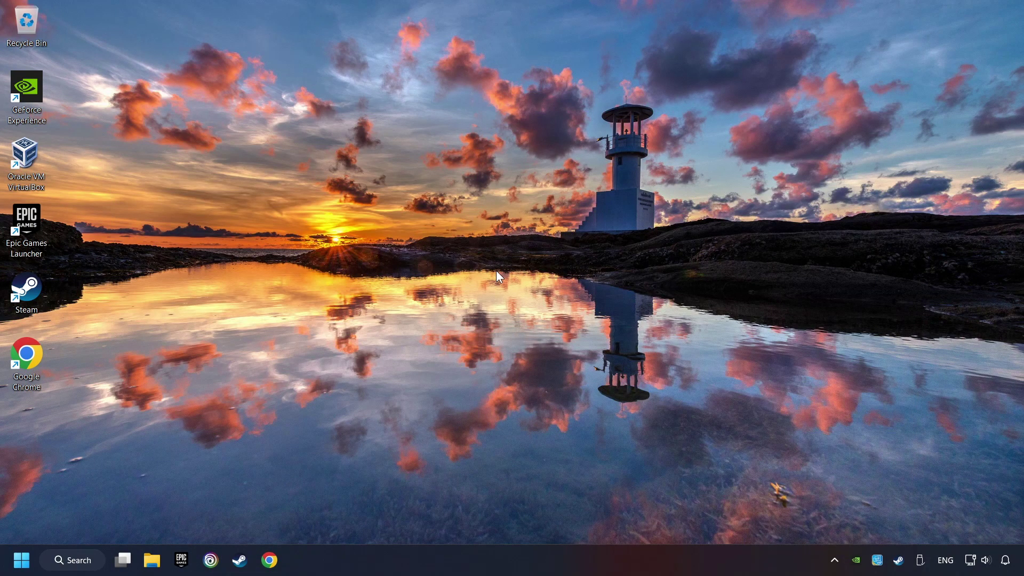
Search Windows for 'graphics settings' and open the Graphics settings page.
left_click(84, 564)
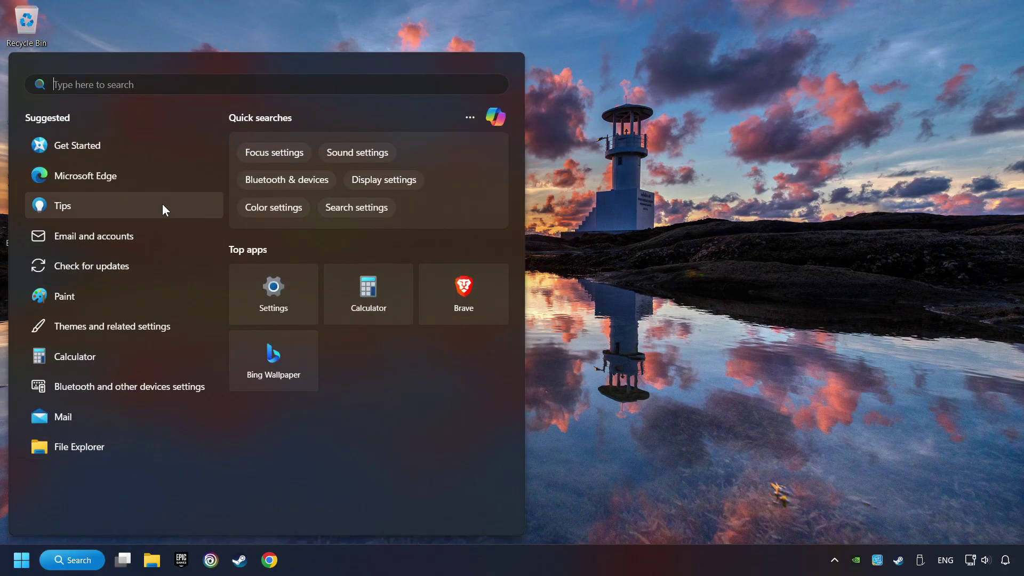
type("graph")
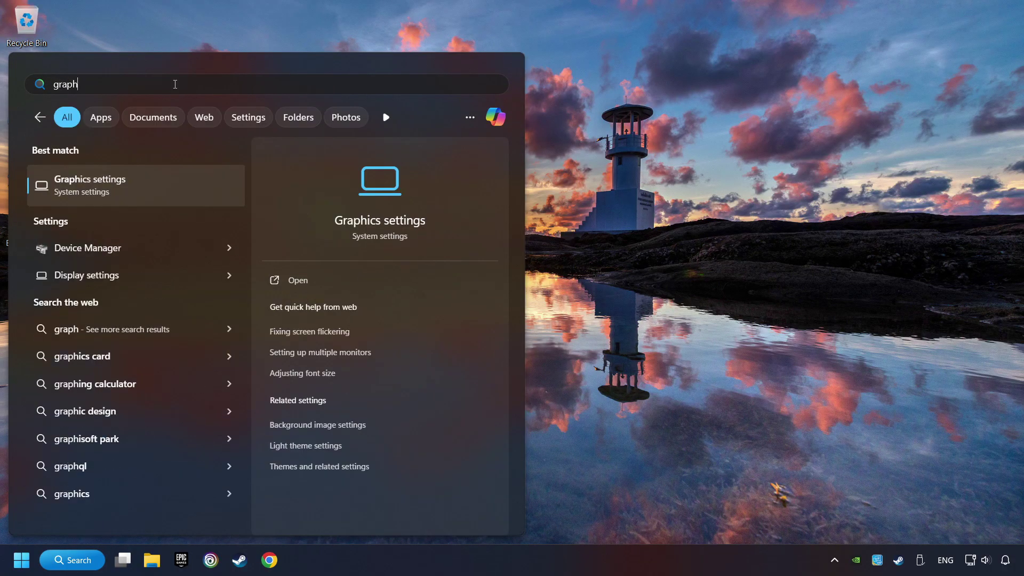
type("ics settings")
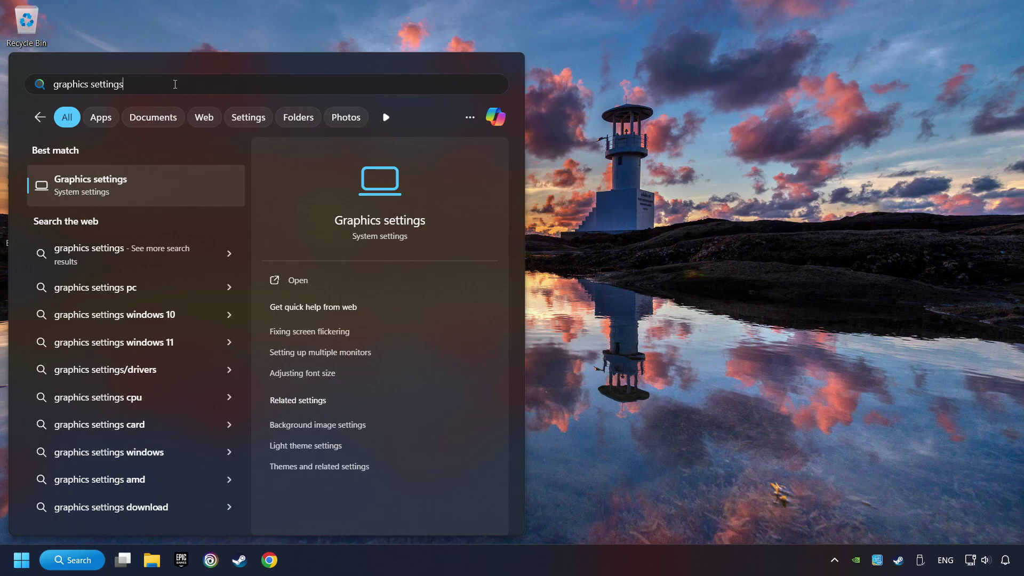
left_click(184, 186)
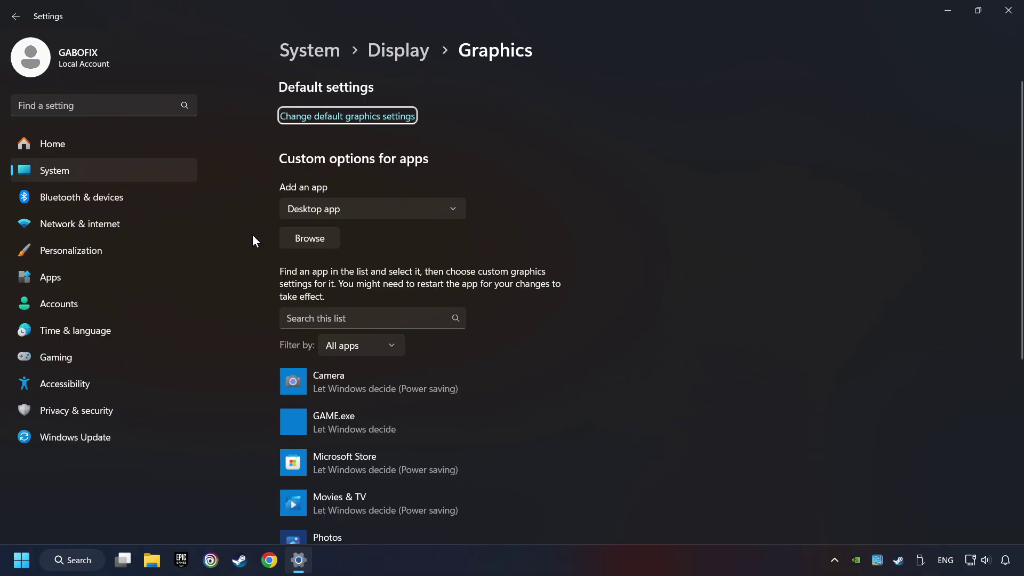
Open the desktop-app file picker on the Graphics page, then cancel without adding an app.
scroll(251, 235, "down", 3)
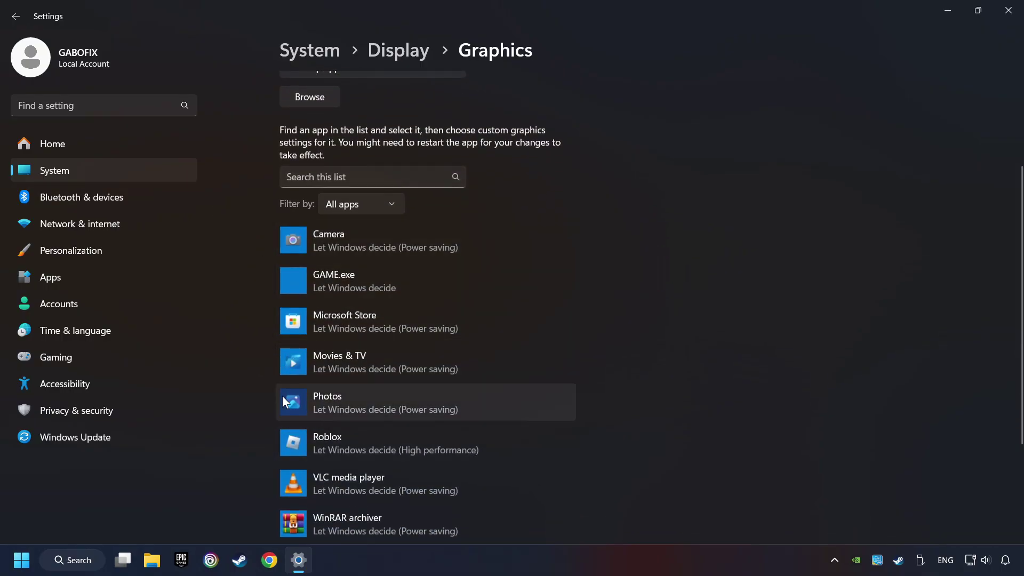
scroll(242, 289, "up", 3)
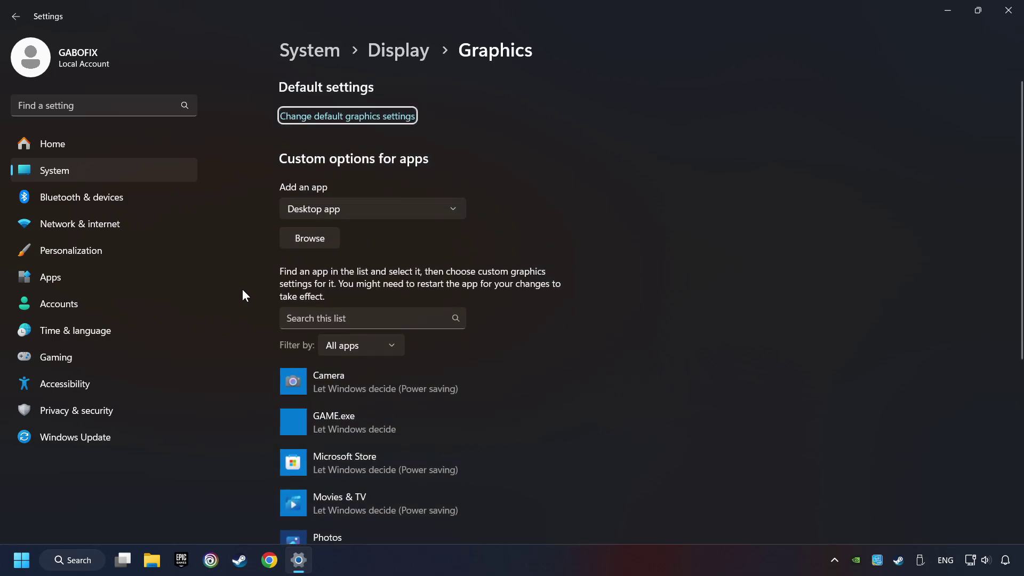
left_click(309, 238)
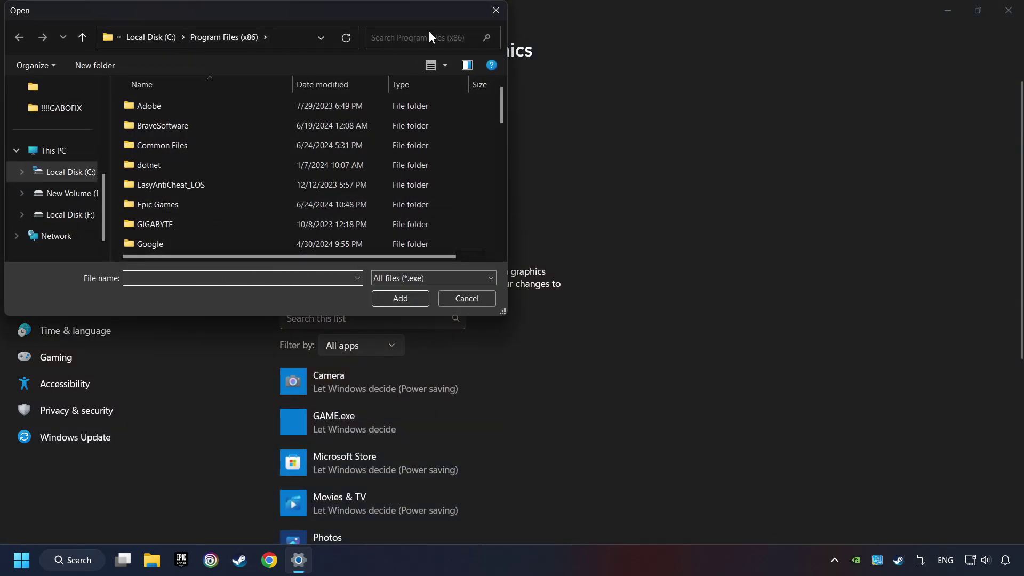
left_click(495, 13)
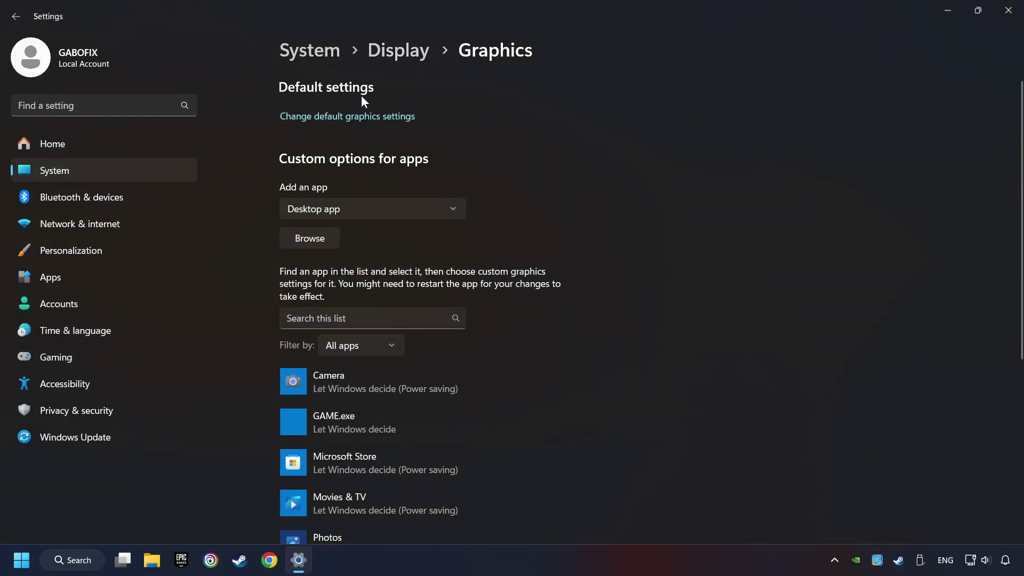
Set GAME.exe's graphics preference to High performance (GTX 1050 Ti), save, and close Settings.
scroll(227, 265, "down", 3)
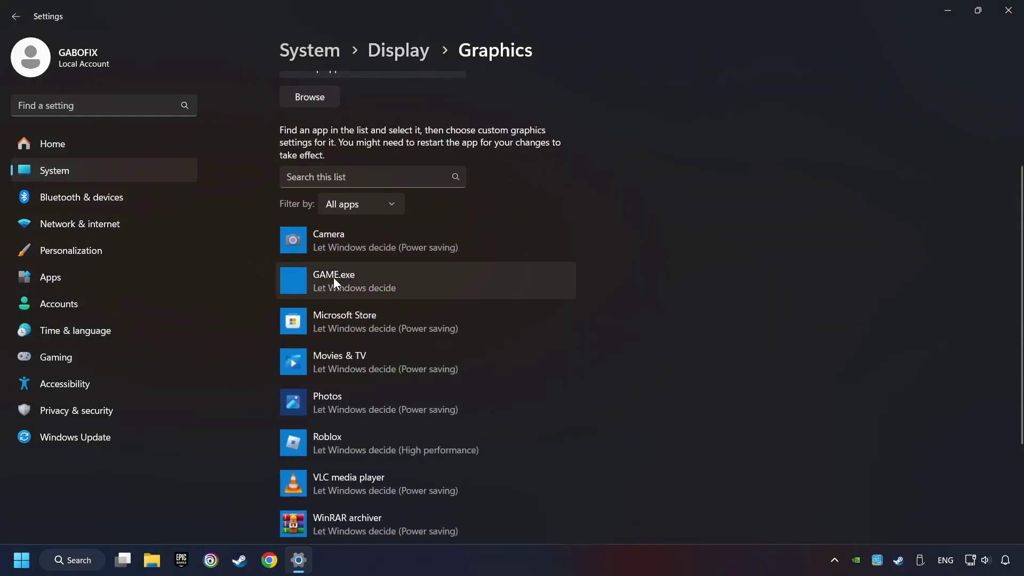
left_click(334, 280)
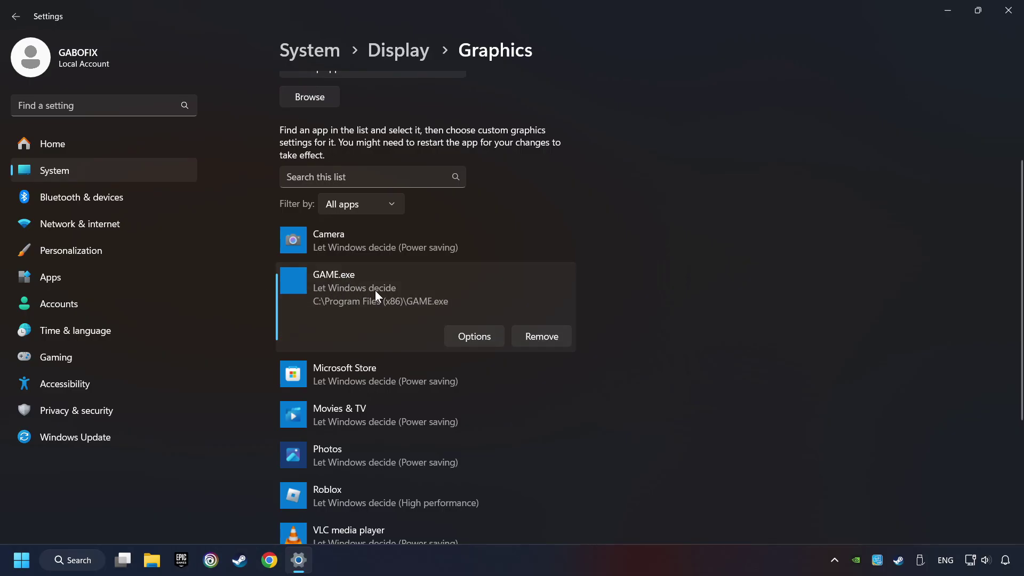
left_click(479, 336)
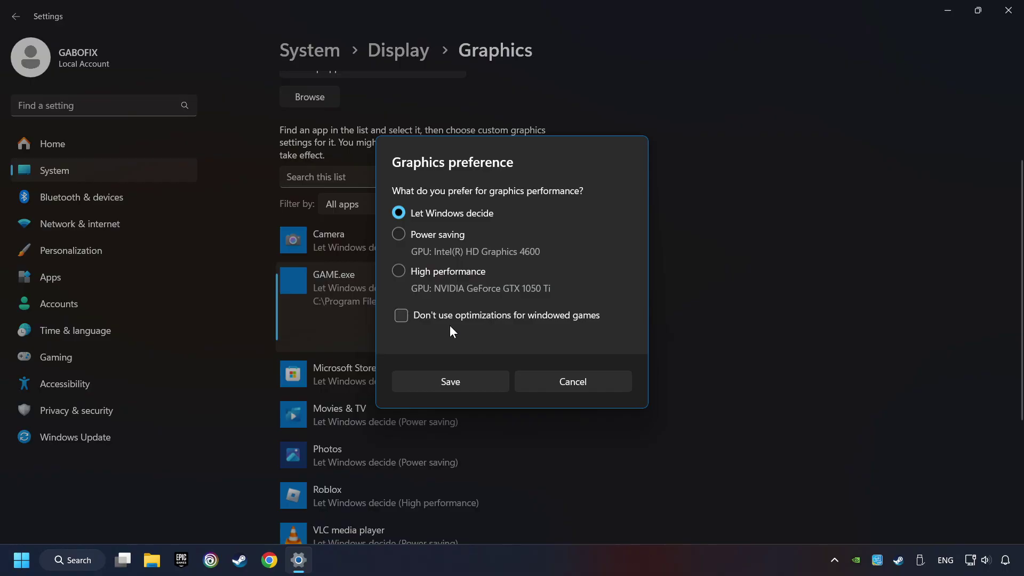
left_click(398, 271)
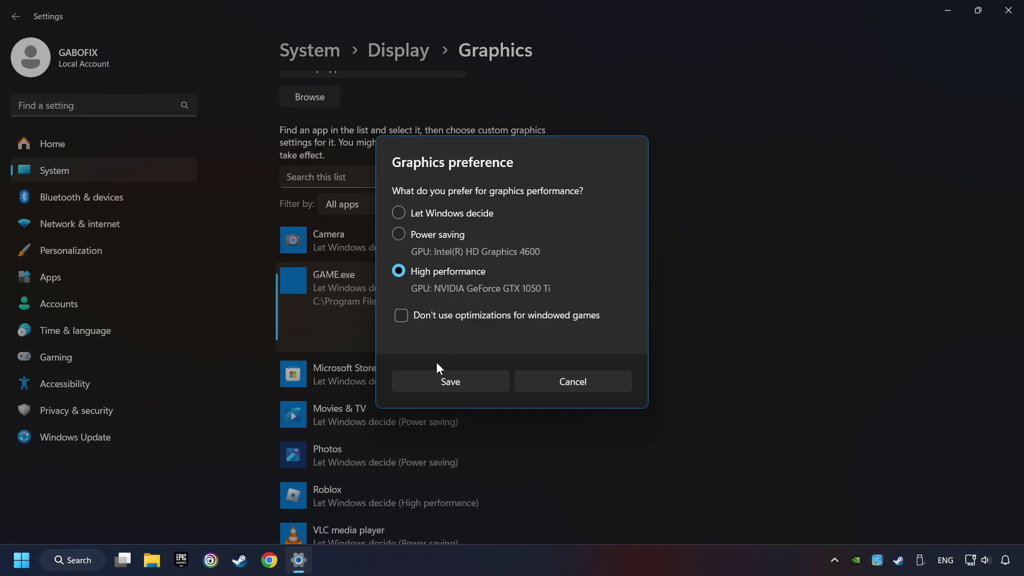
left_click(460, 382)
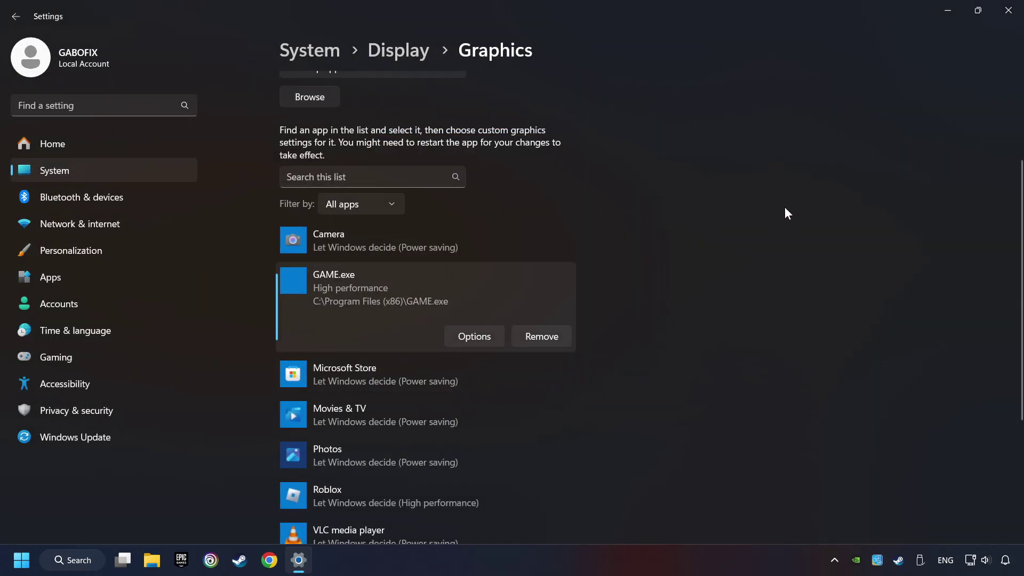
left_click(1008, 12)
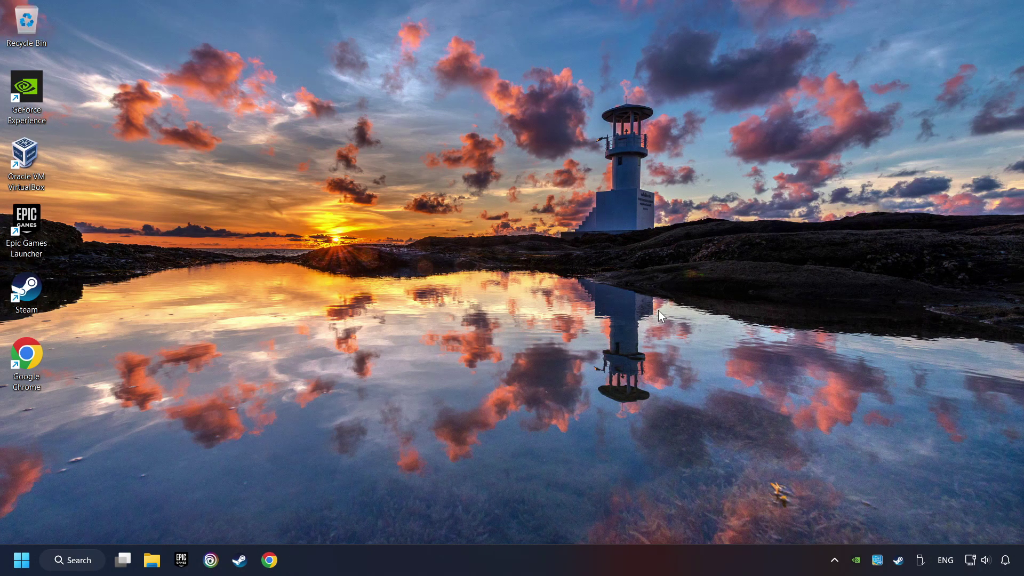
In the Steam Library, verify the integrity of GAME's installed files from its Properties.
left_click(240, 563)
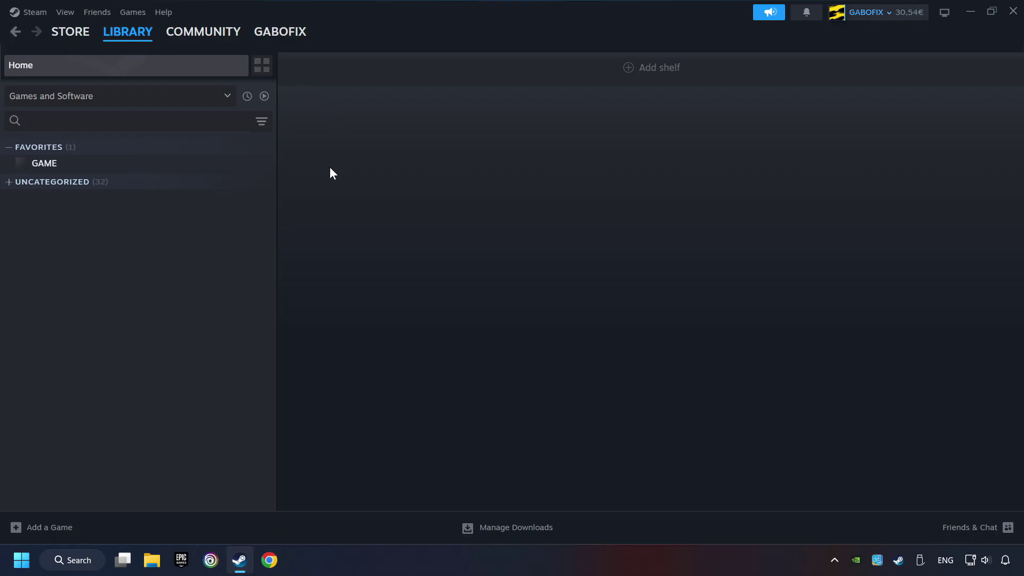
right_click(226, 169)
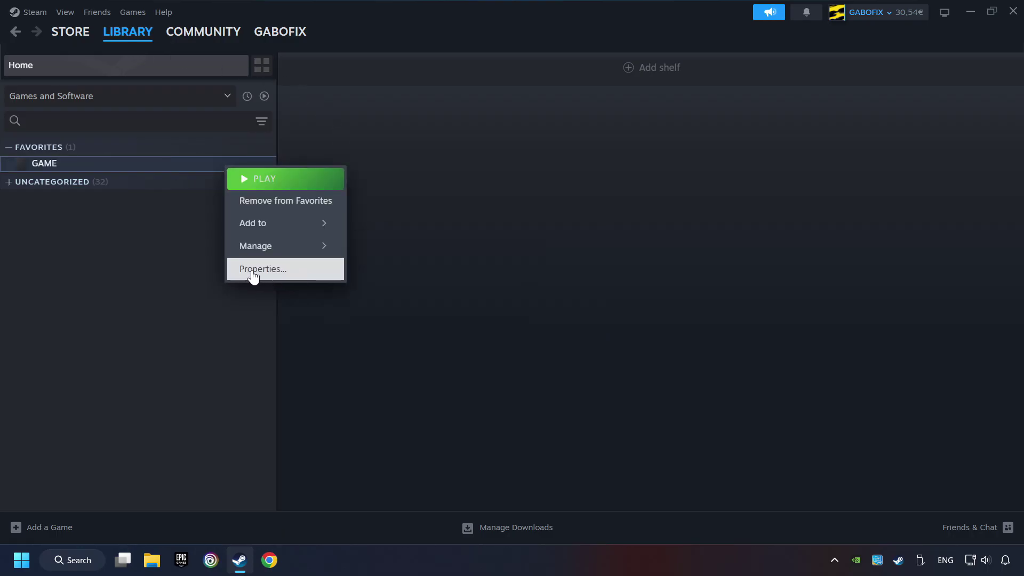
left_click(317, 275)
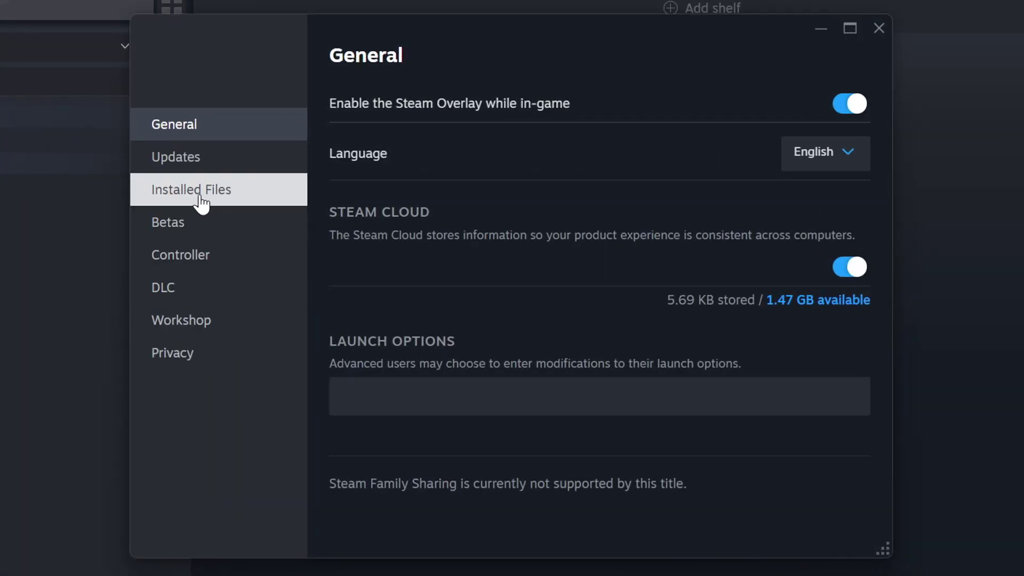
left_click(237, 200)
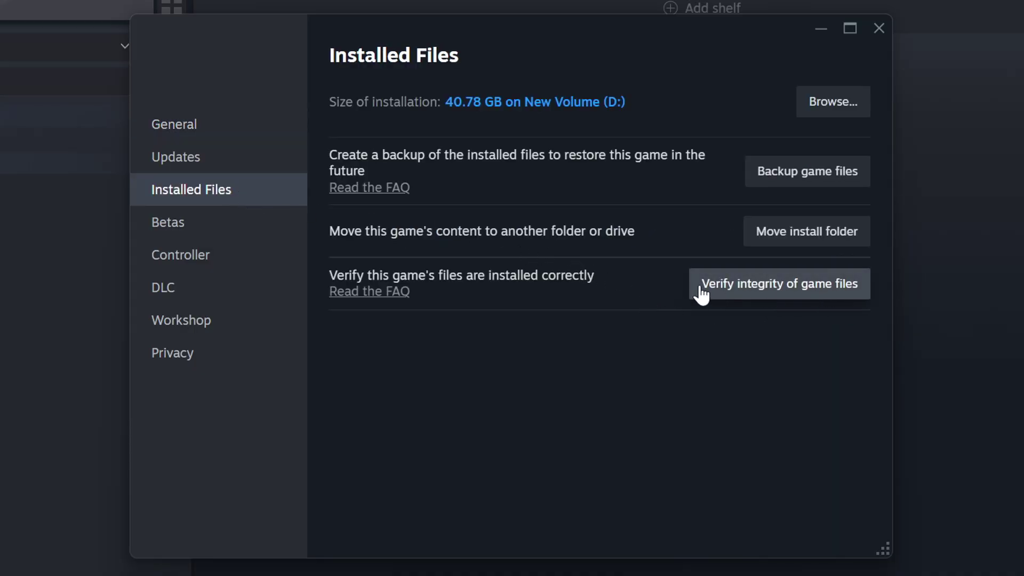
left_click(791, 293)
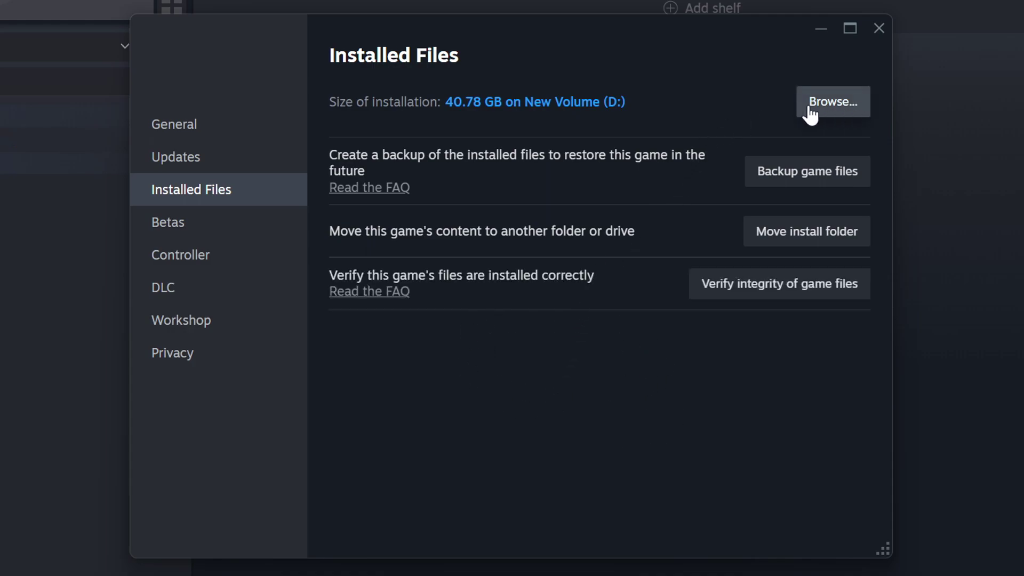
Open GAME's install folder and the GAME shortcut's Compatibility properties.
left_click(840, 108)
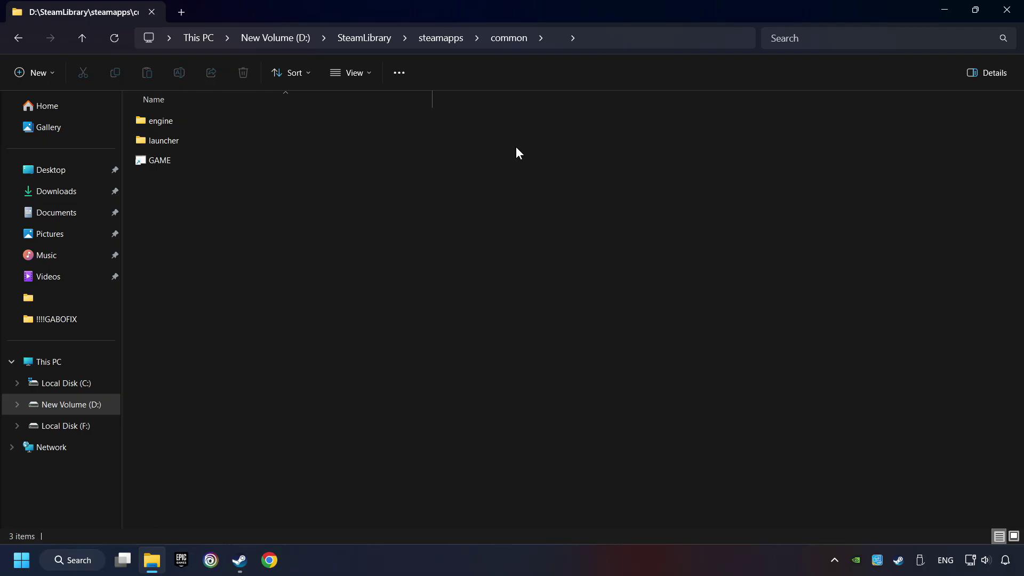
left_click(320, 160)
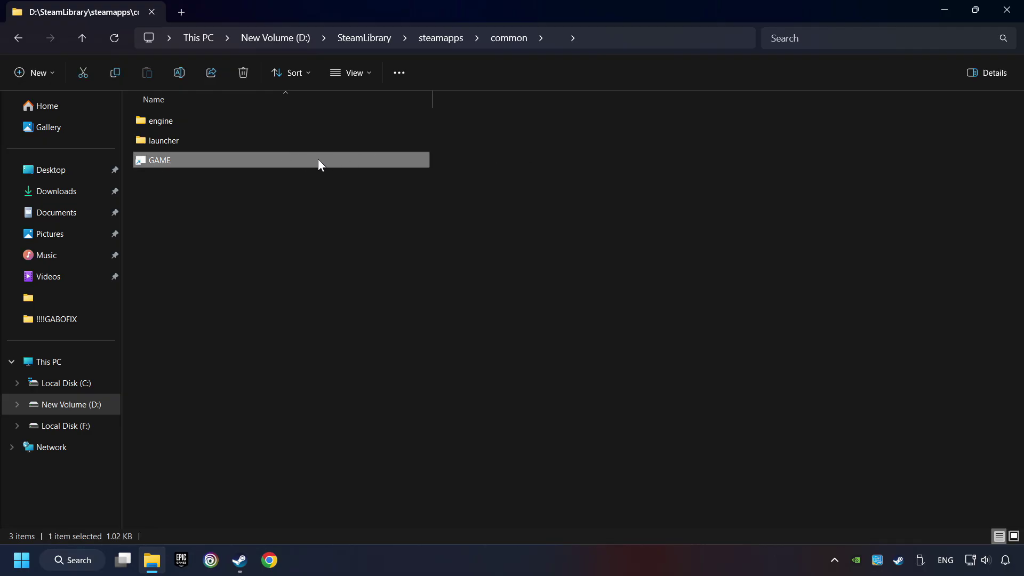
right_click(325, 159)
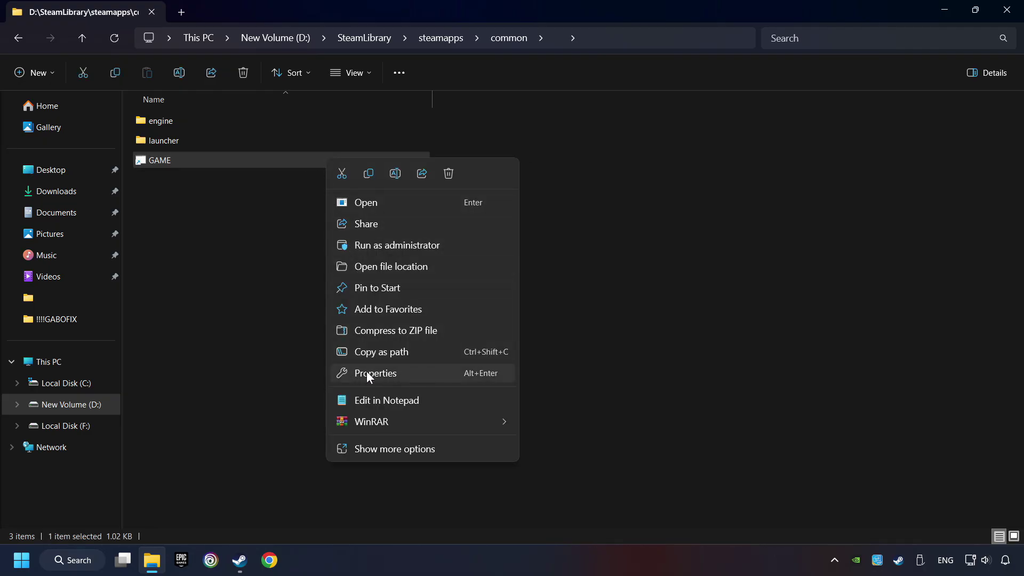
left_click(345, 374)
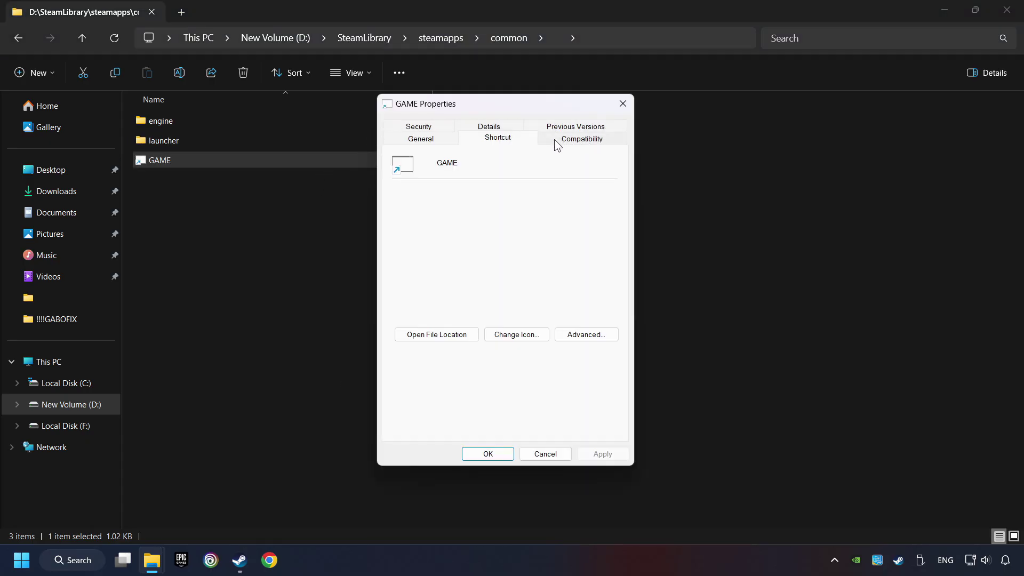
left_click(597, 139)
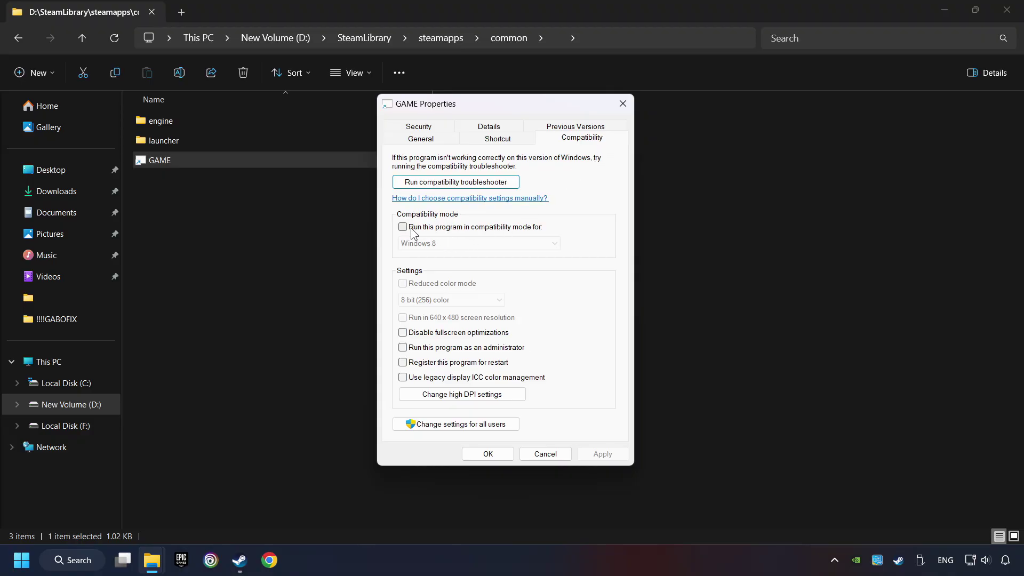
Enable Windows 8 compatibility mode, disable fullscreen optimizations, run as administrator, and apply.
left_click(484, 228)
left_click(485, 242)
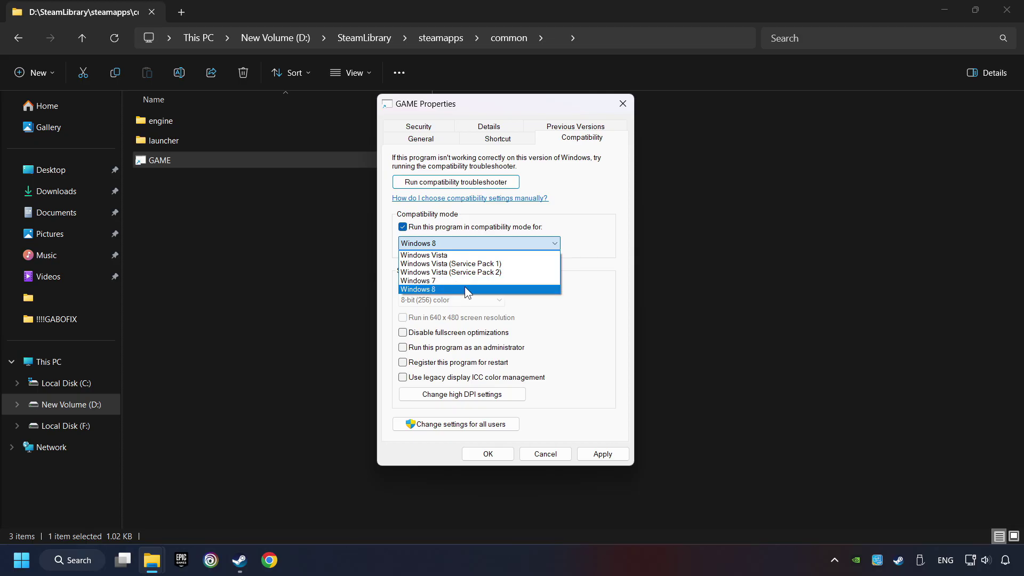
left_click(452, 289)
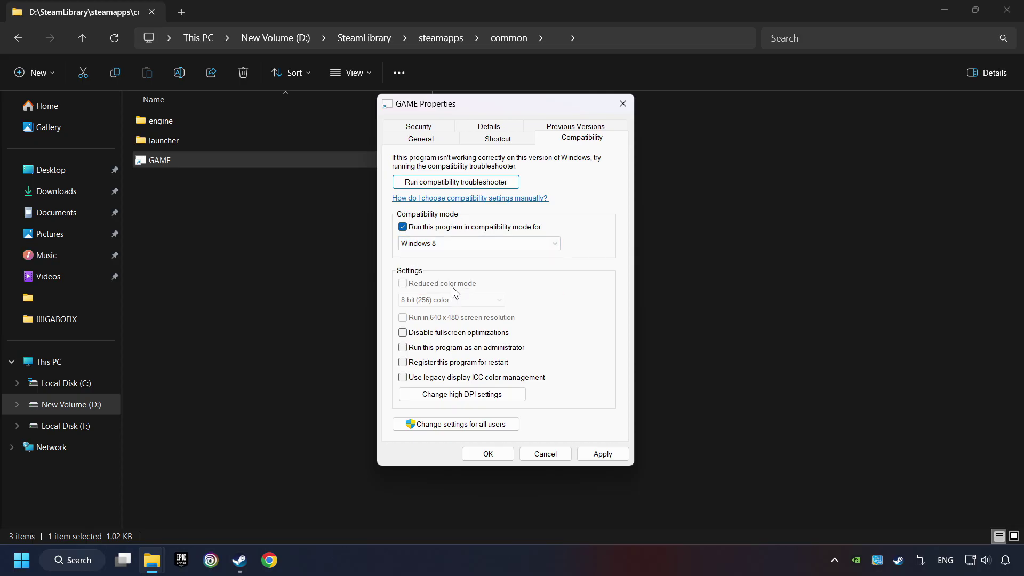
left_click(403, 334)
left_click(403, 348)
left_click(605, 454)
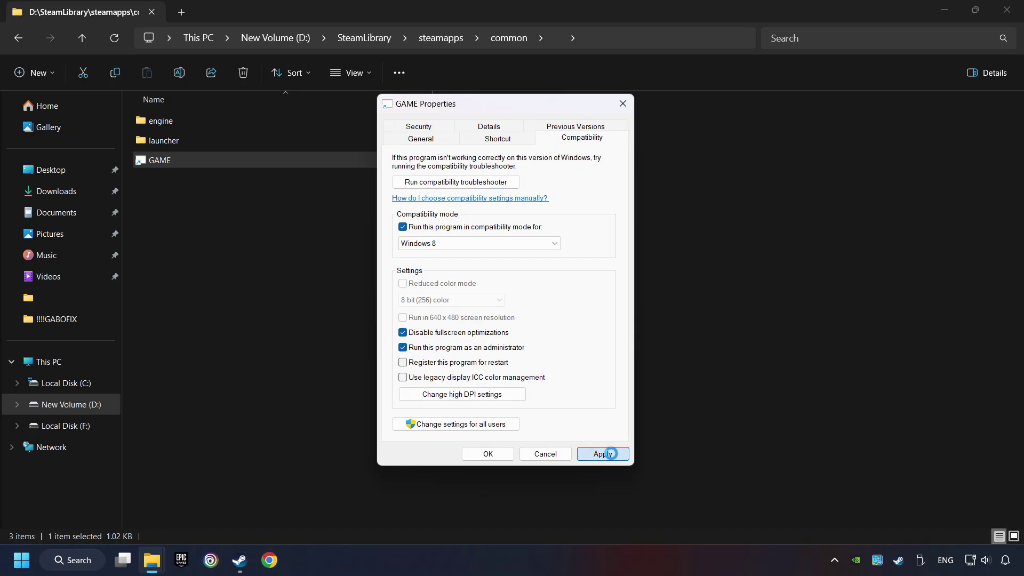
left_click(488, 454)
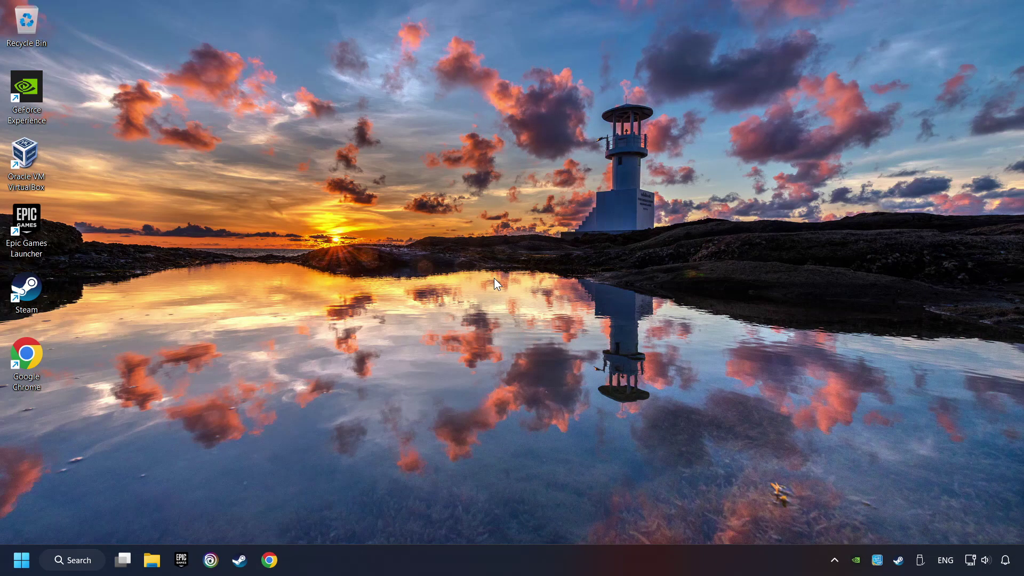
Search 'updates', run Check for updates confirming the PC is up to date, and close Settings.
left_click(70, 559)
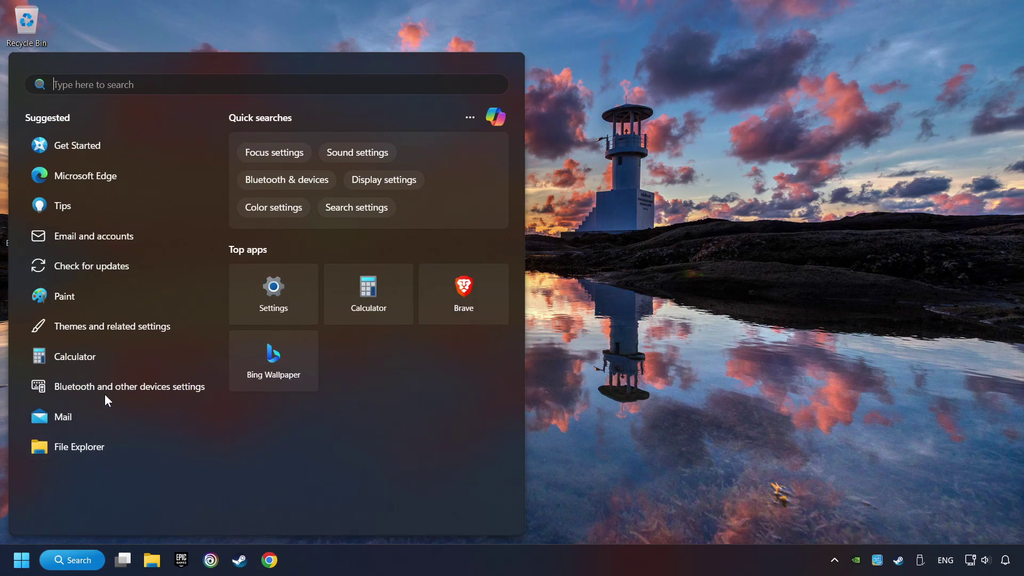
type("updates")
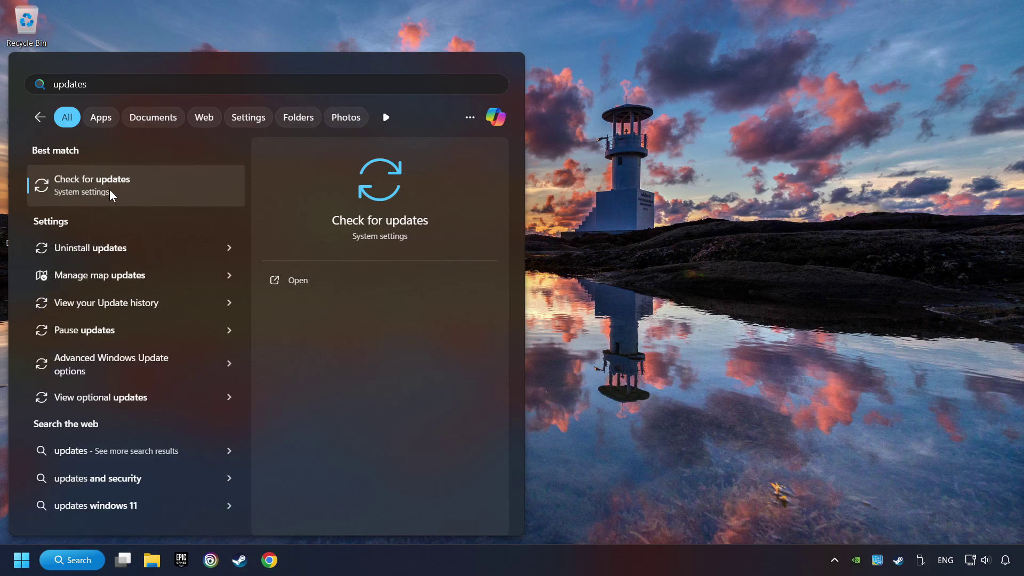
left_click(203, 181)
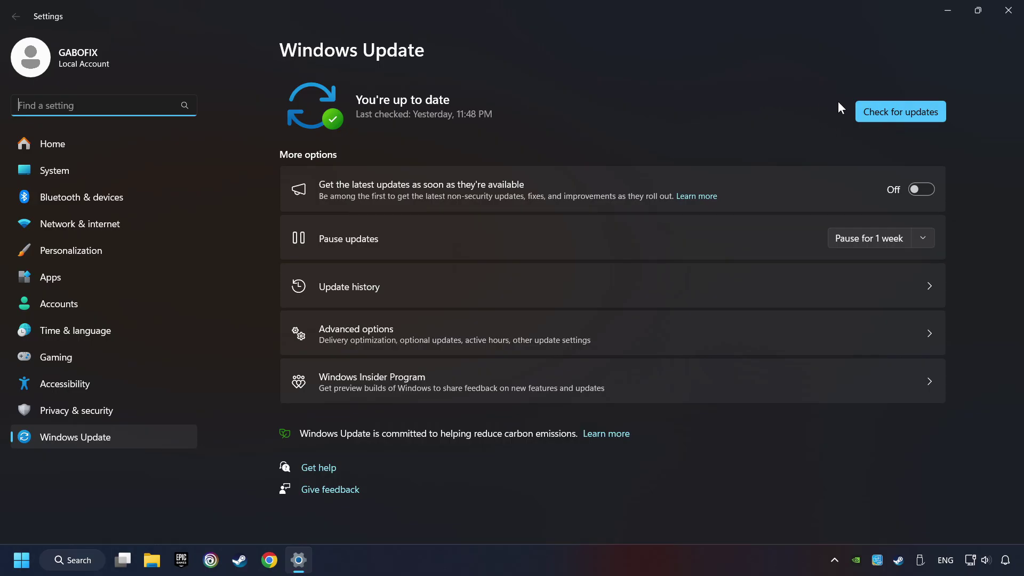
left_click(920, 111)
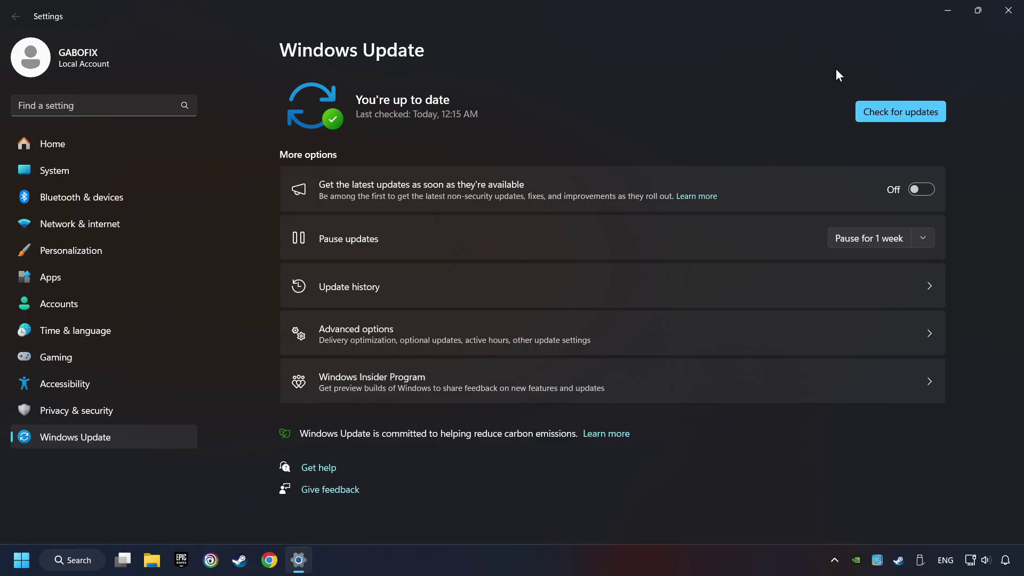
left_click(1012, 8)
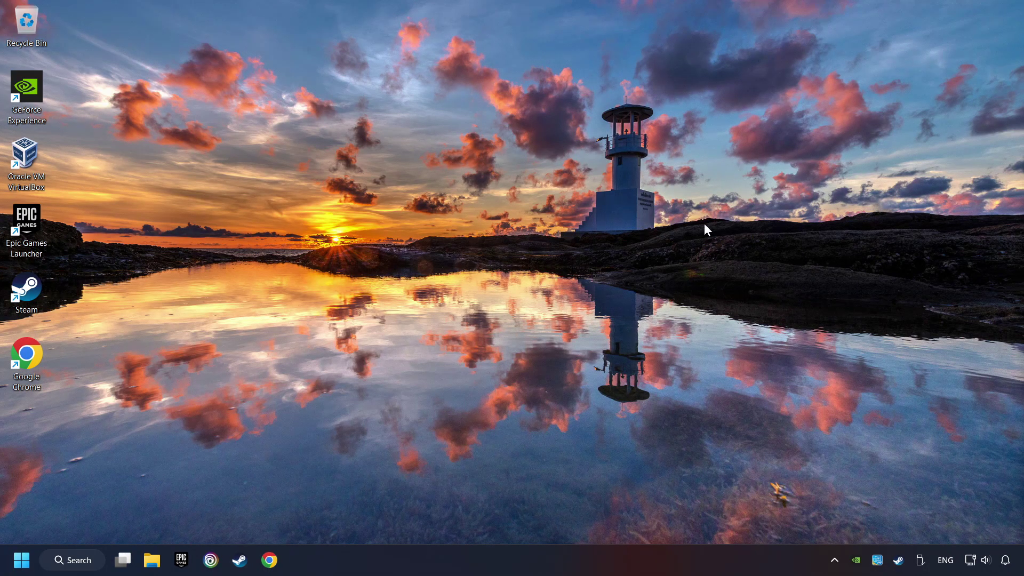
Open Task Manager from the taskbar and show the Startup apps list.
right_click(513, 566)
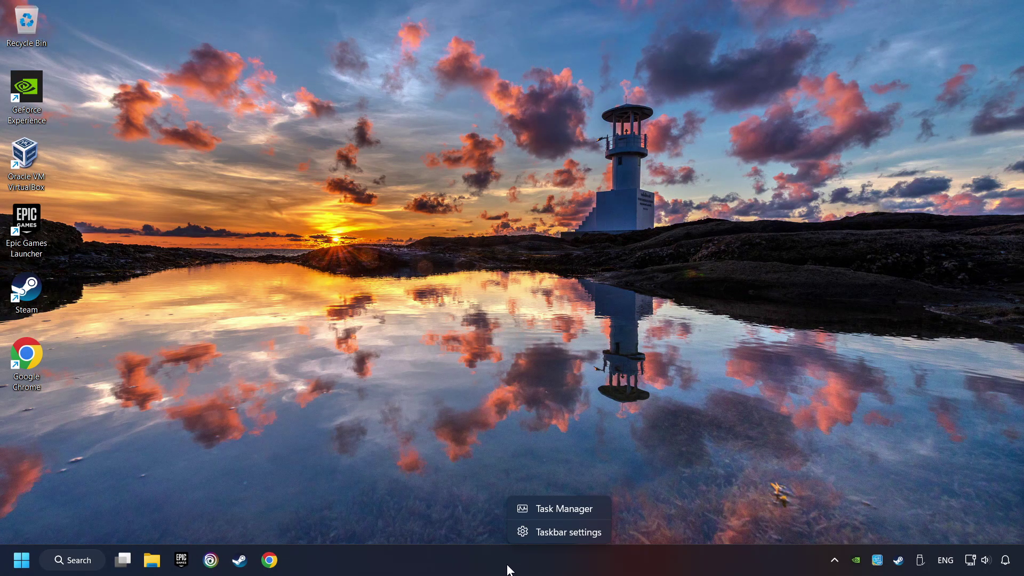
left_click(576, 510)
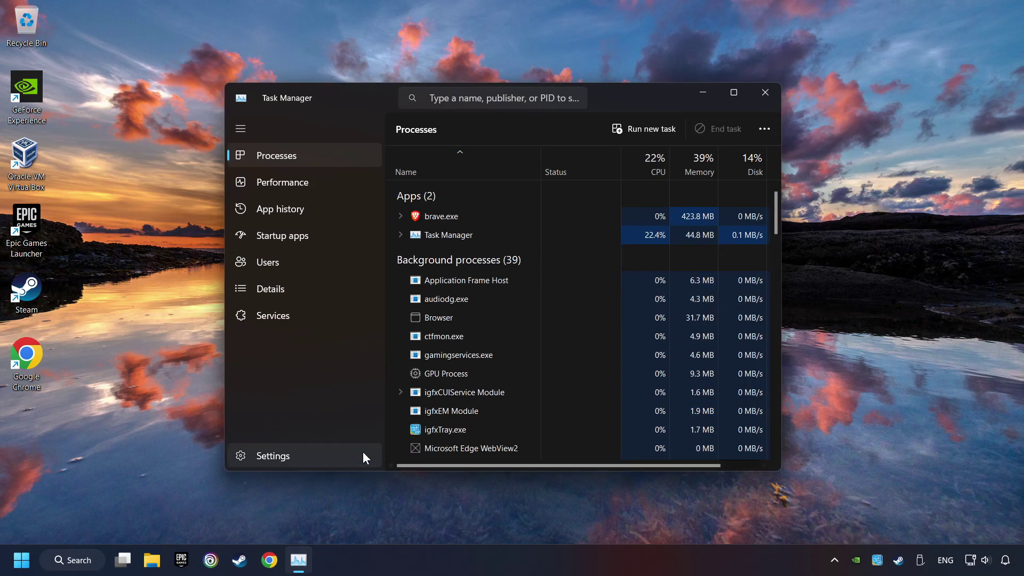
left_click(337, 234)
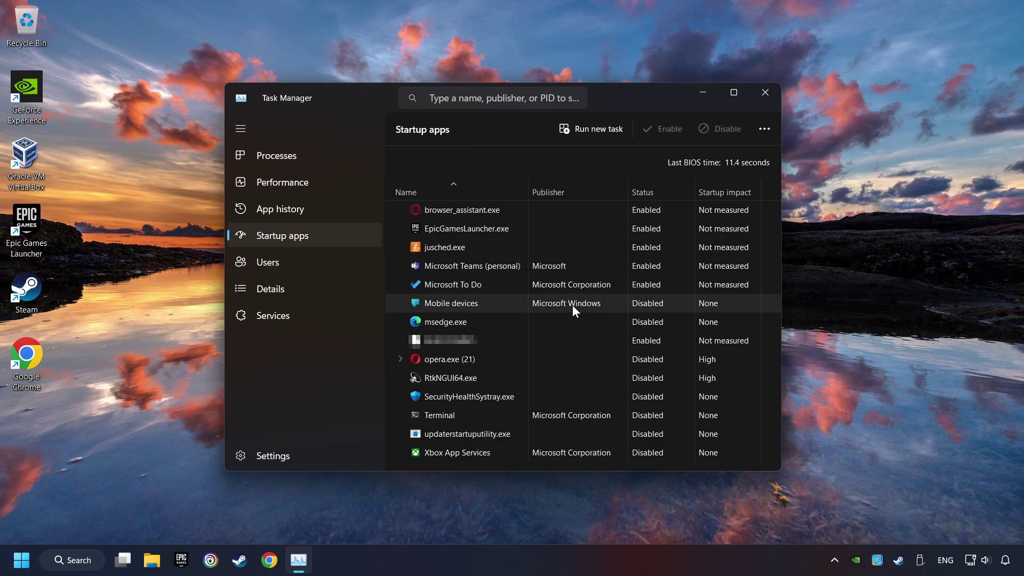
Disable Microsoft To Do, Teams, jusched.exe, EpicGamesLauncher.exe and browser_assistant.exe, then close Task Manager.
left_click(588, 281)
left_click(718, 133)
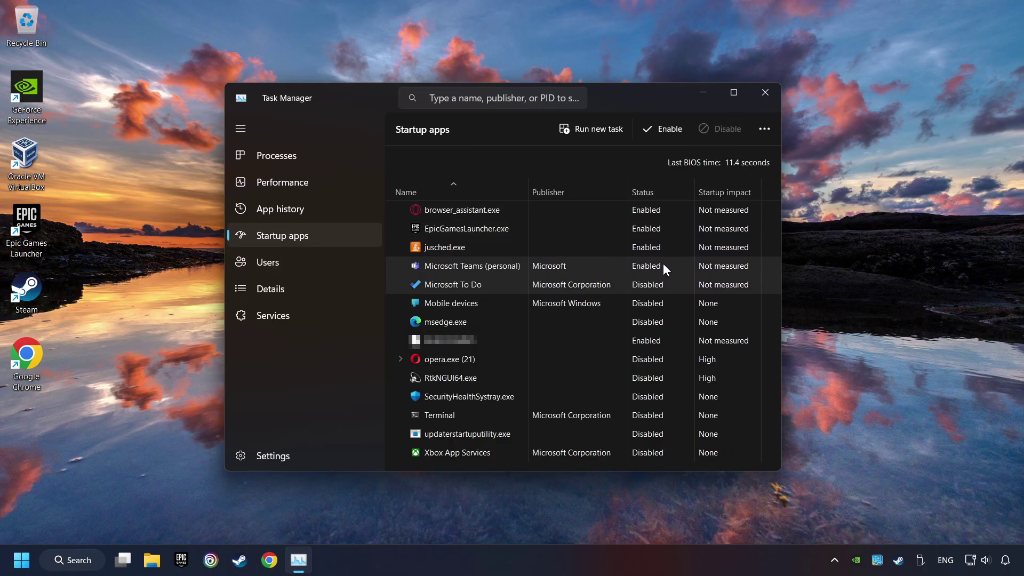
left_click(663, 265)
left_click(706, 131)
left_click(653, 246)
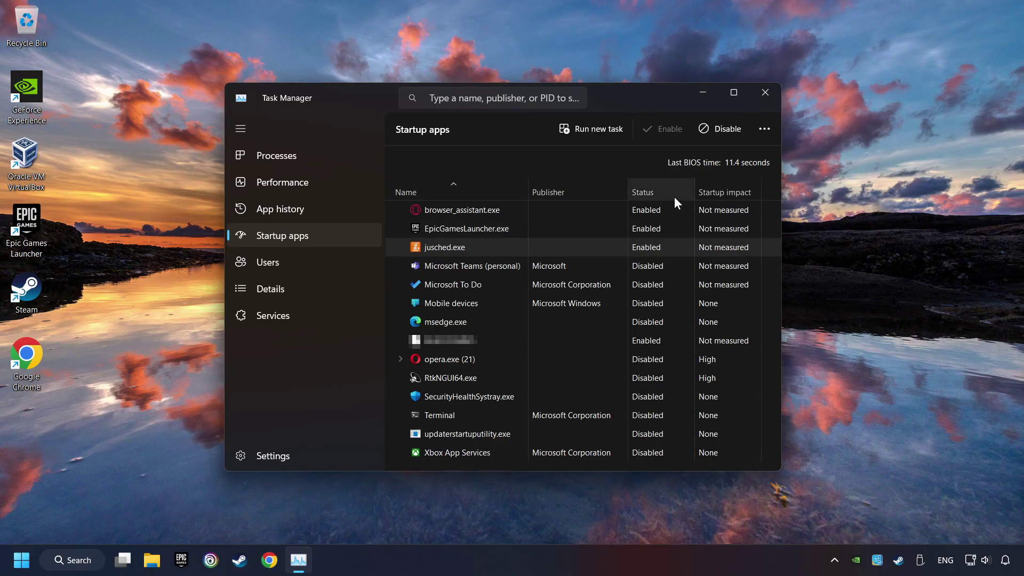
left_click(720, 130)
left_click(679, 229)
left_click(725, 126)
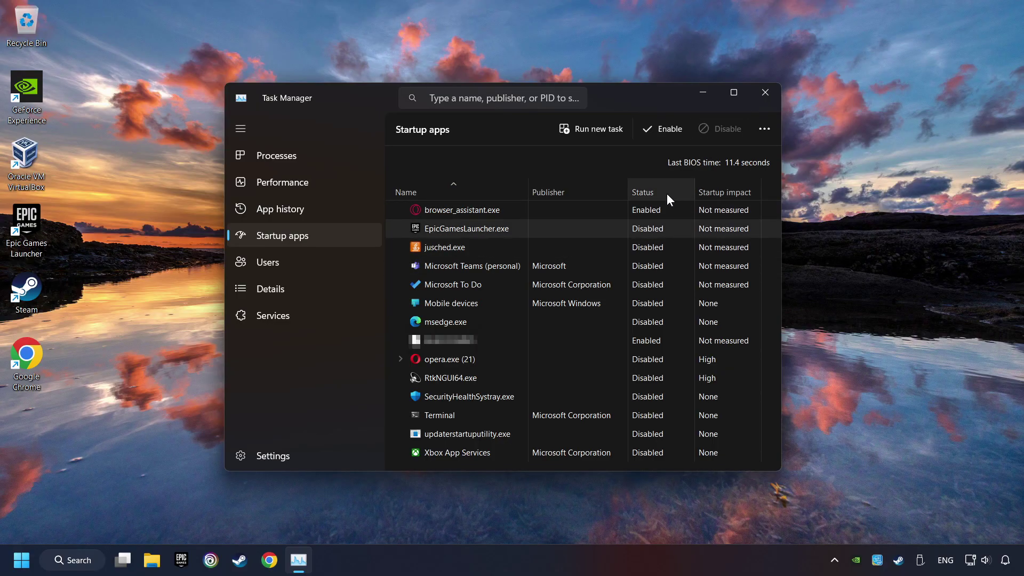
left_click(670, 210)
left_click(714, 130)
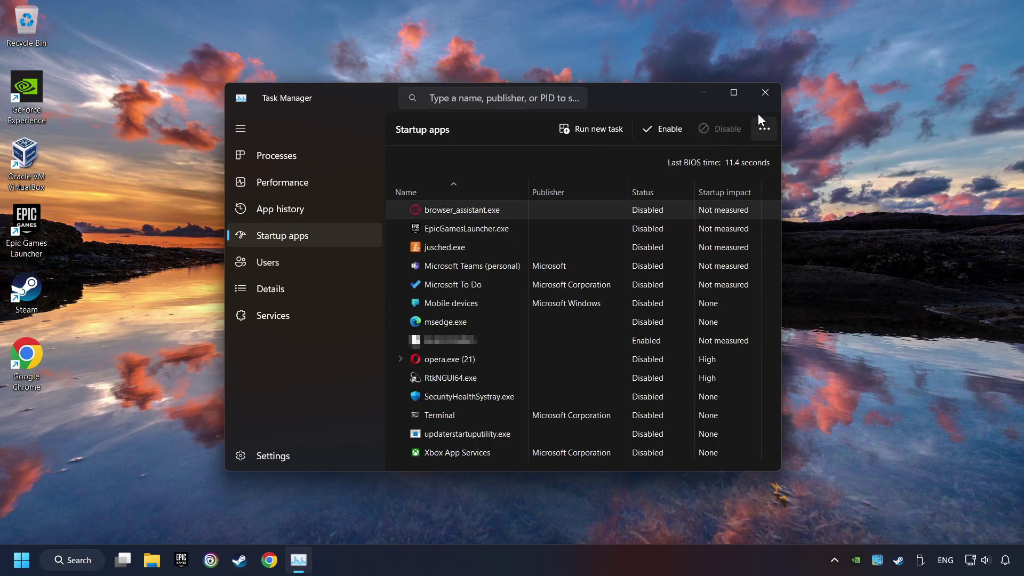
left_click(773, 93)
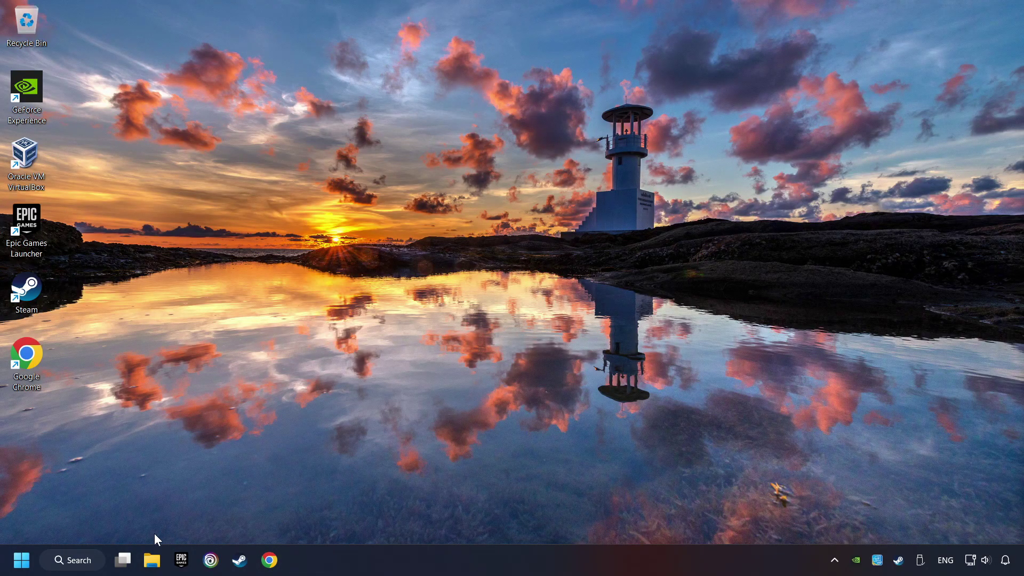
Tick GAME.exe in the firewall's allowed apps list and save the change with OK.
left_click(90, 559)
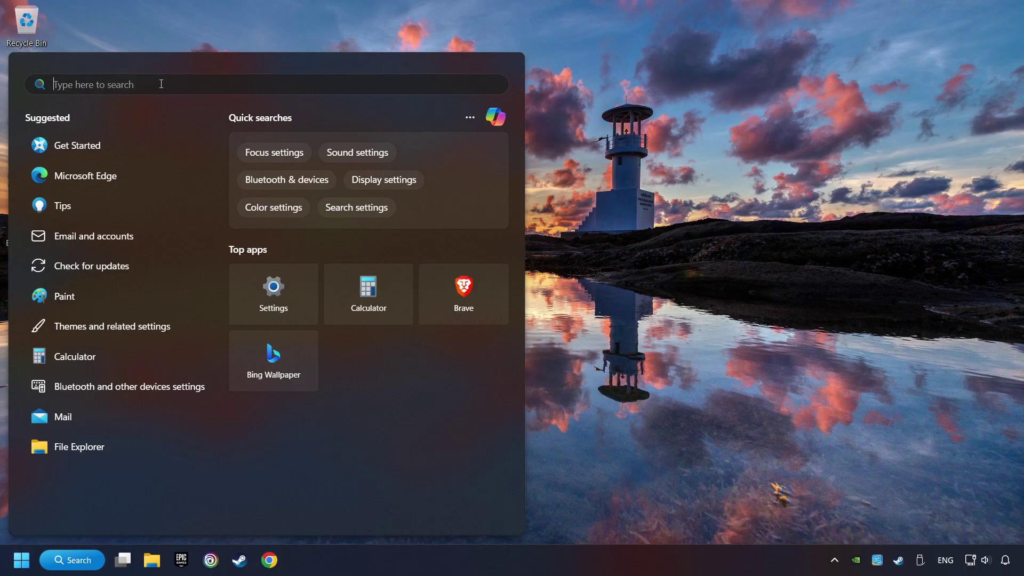
type("firewall")
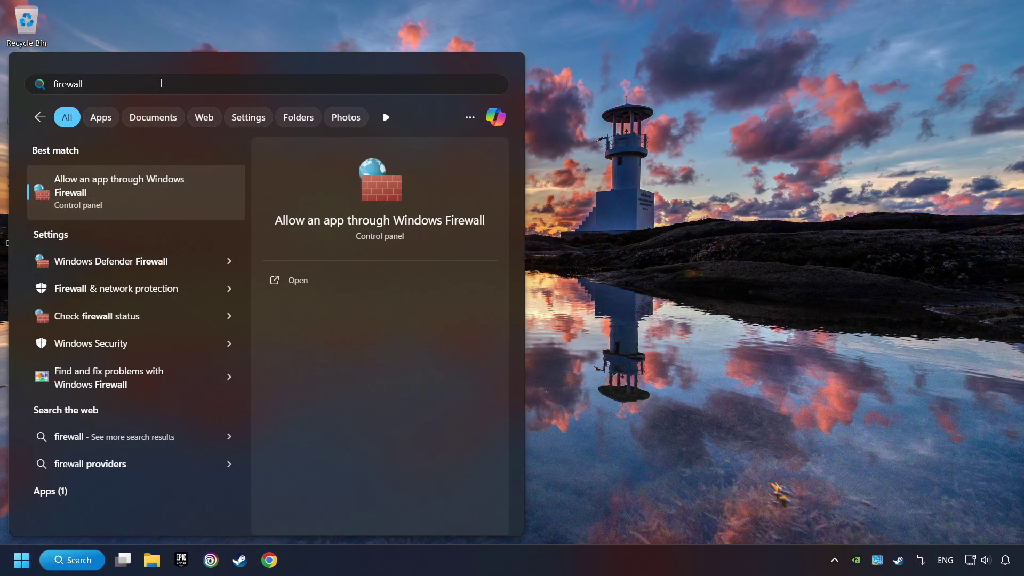
left_click(211, 192)
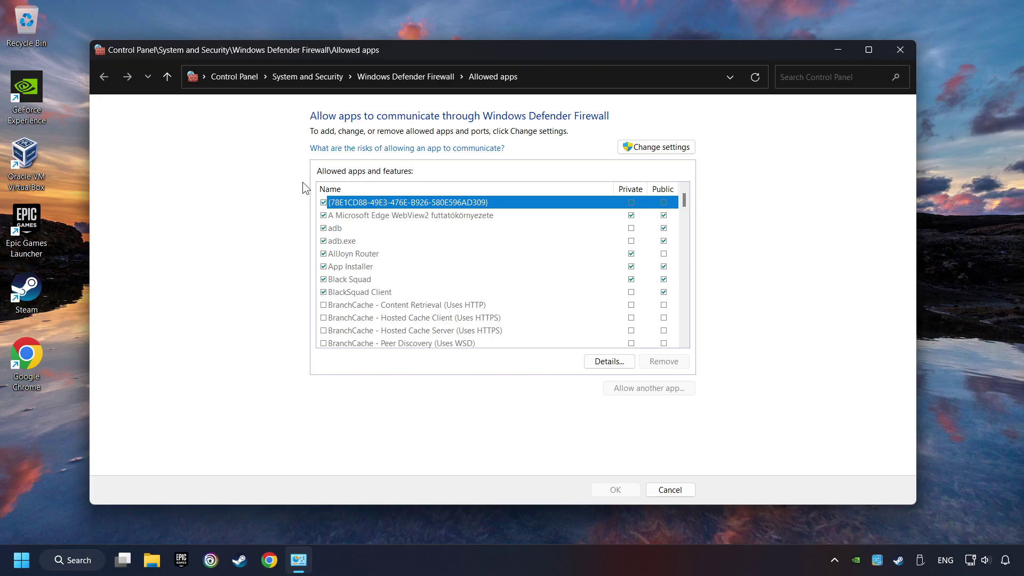
left_click(674, 146)
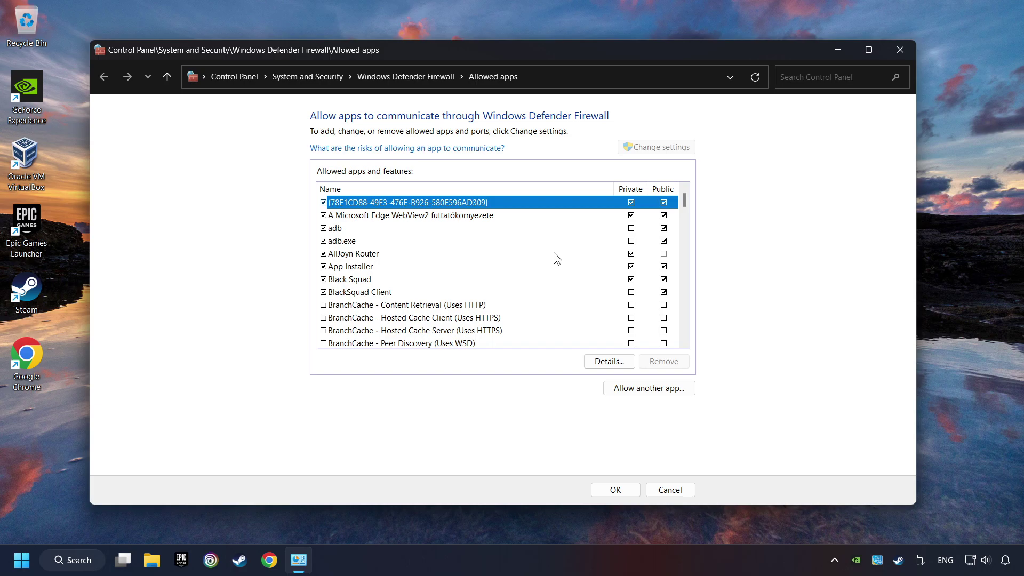
scroll(553, 259, "down", 15)
scroll(449, 282, "up", 14)
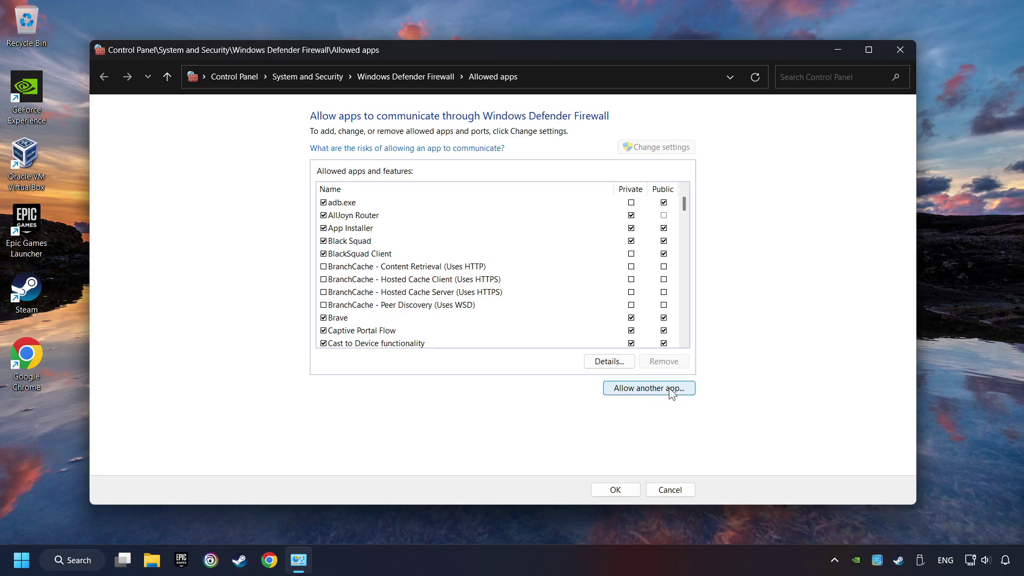
scroll(684, 207, "down", 8)
left_click(673, 207)
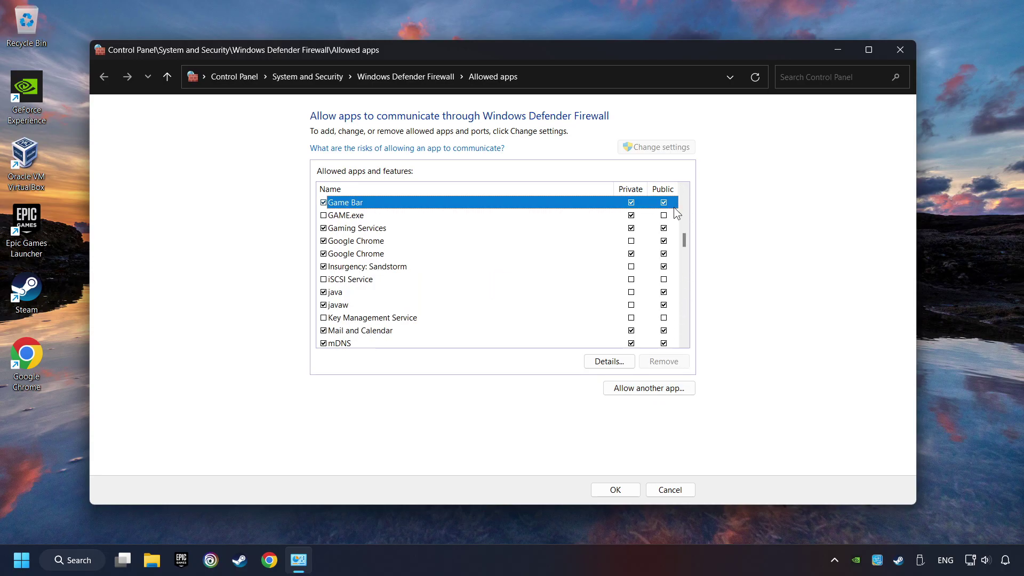
key("Down")
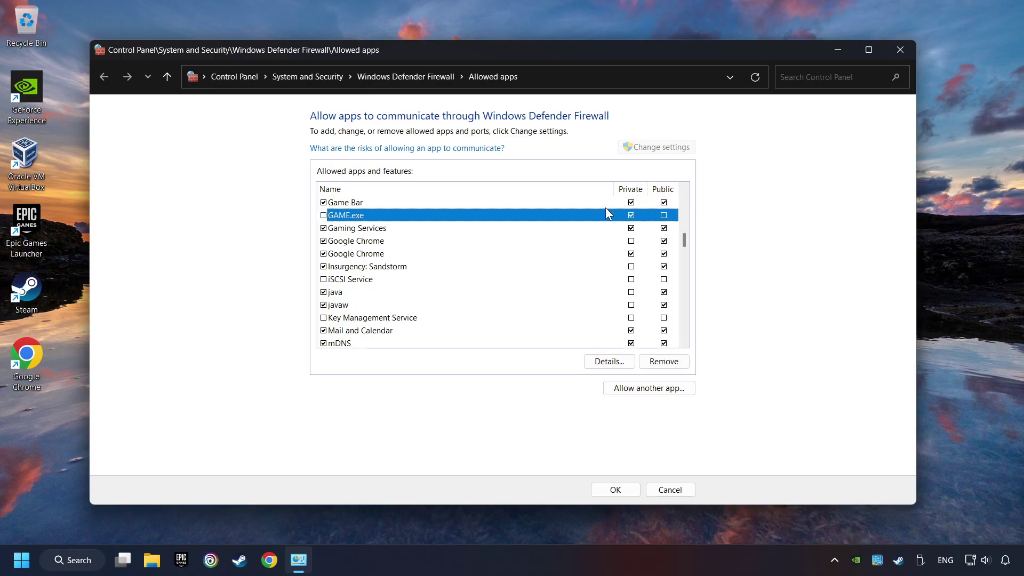
left_click(323, 215)
left_click(615, 489)
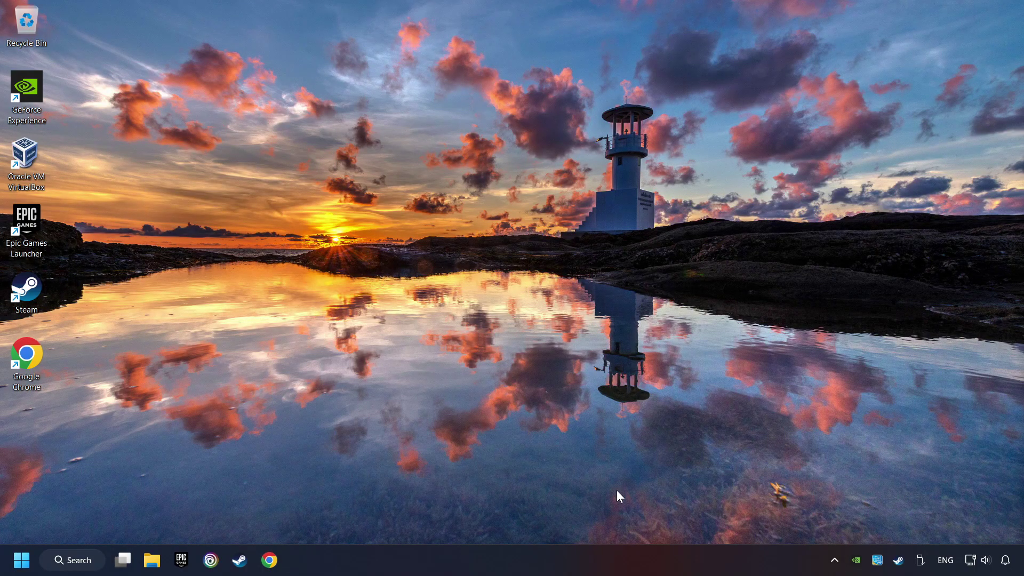
Launch Command Prompt as administrator and run sfc /scannow.
left_click(93, 558)
type("cmd")
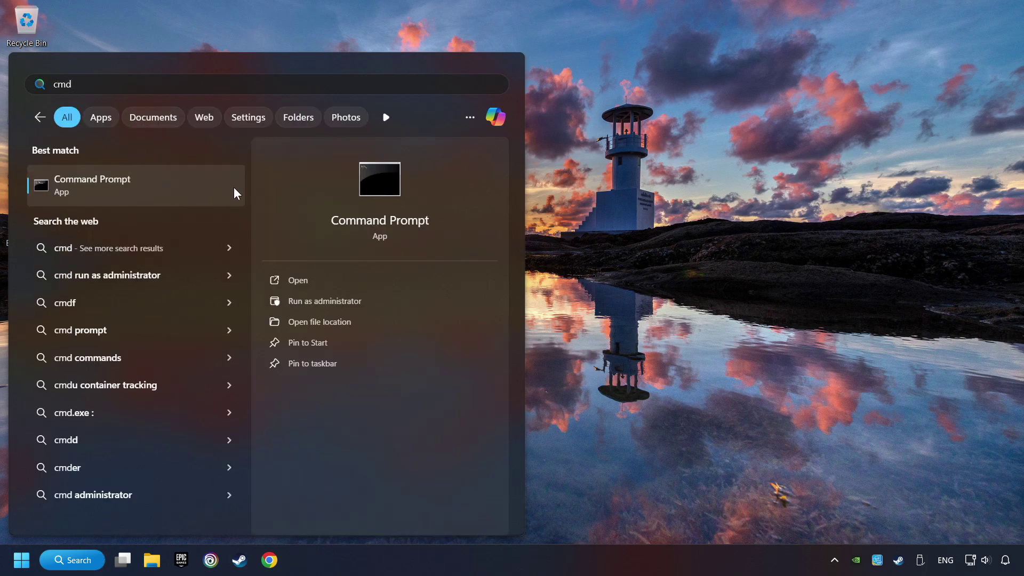
right_click(200, 181)
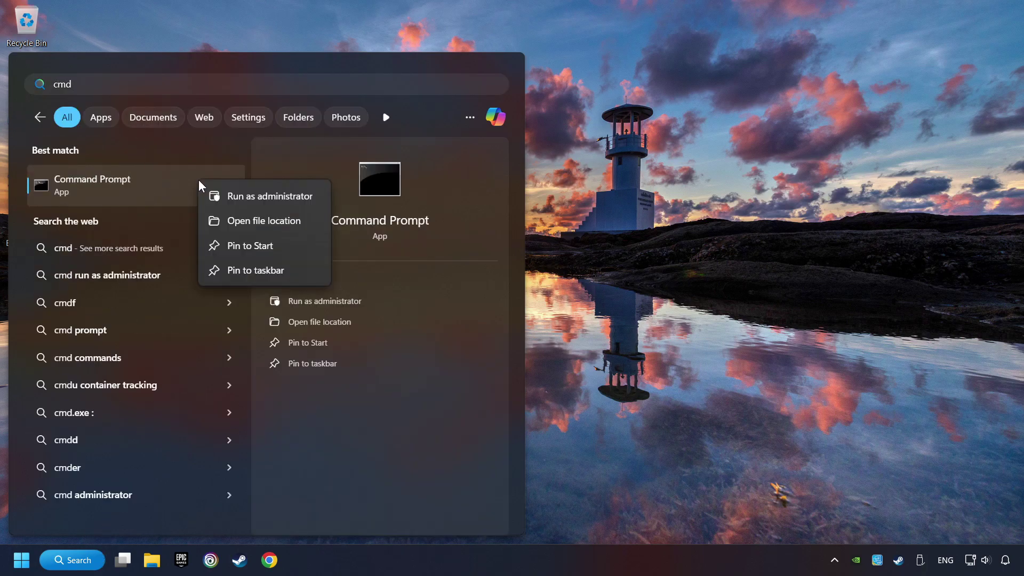
left_click(255, 196)
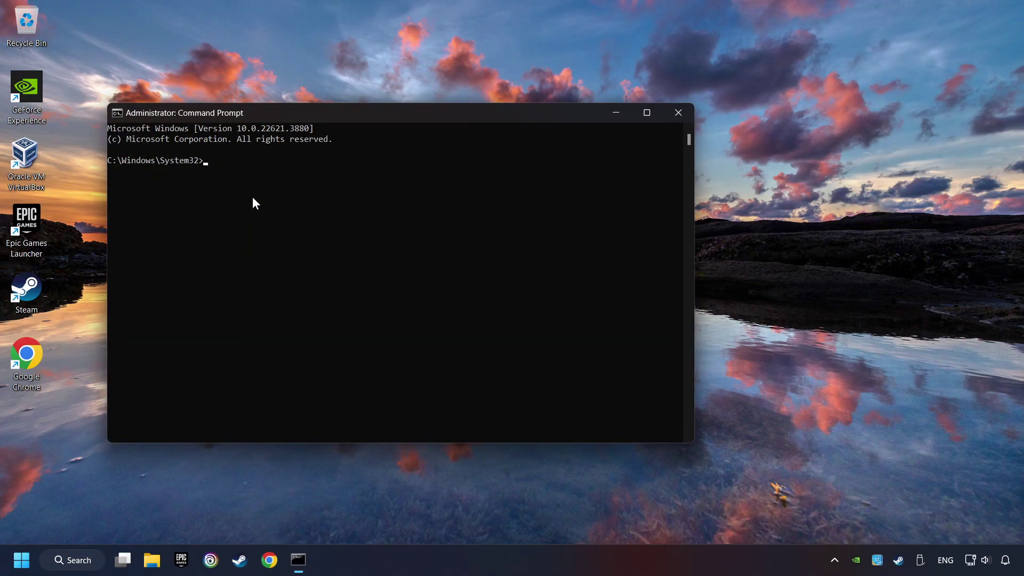
left_click_drag(299, 114, 412, 129)
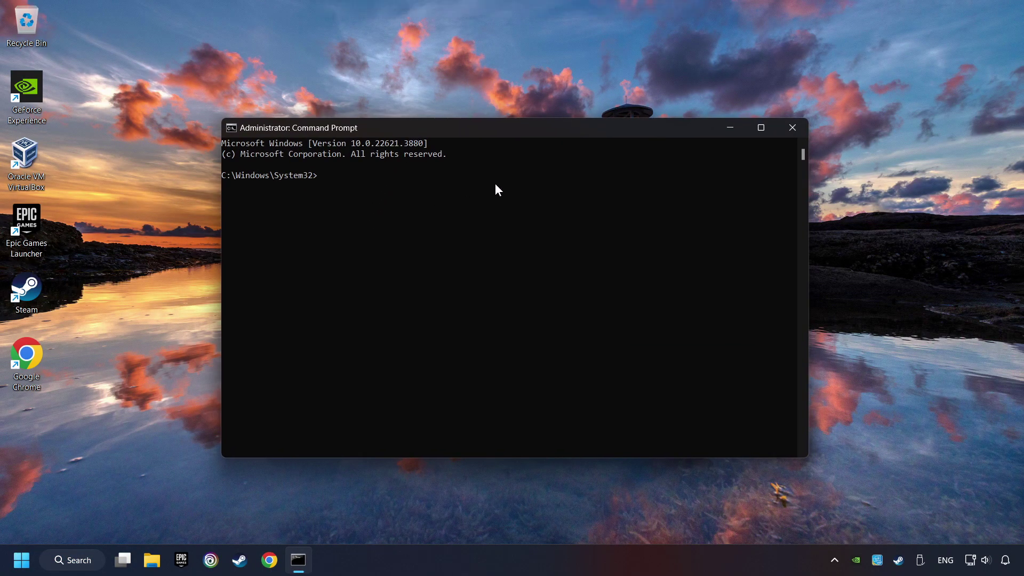
type("sfc /scannow")
key("Return")
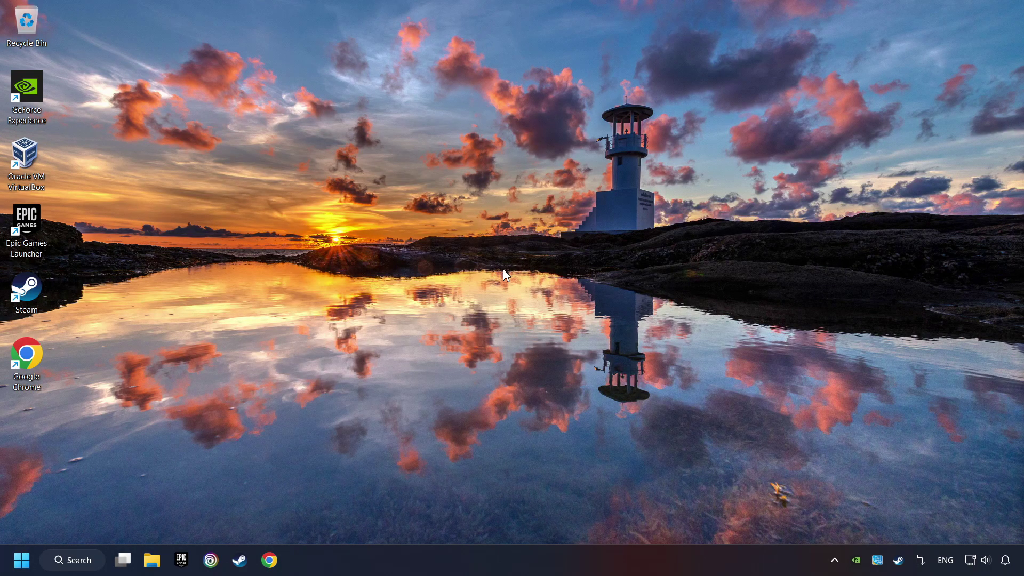
Switch on Set time zone automatically and Set time automatically, click Sync now, and close Settings.
left_click(21, 560)
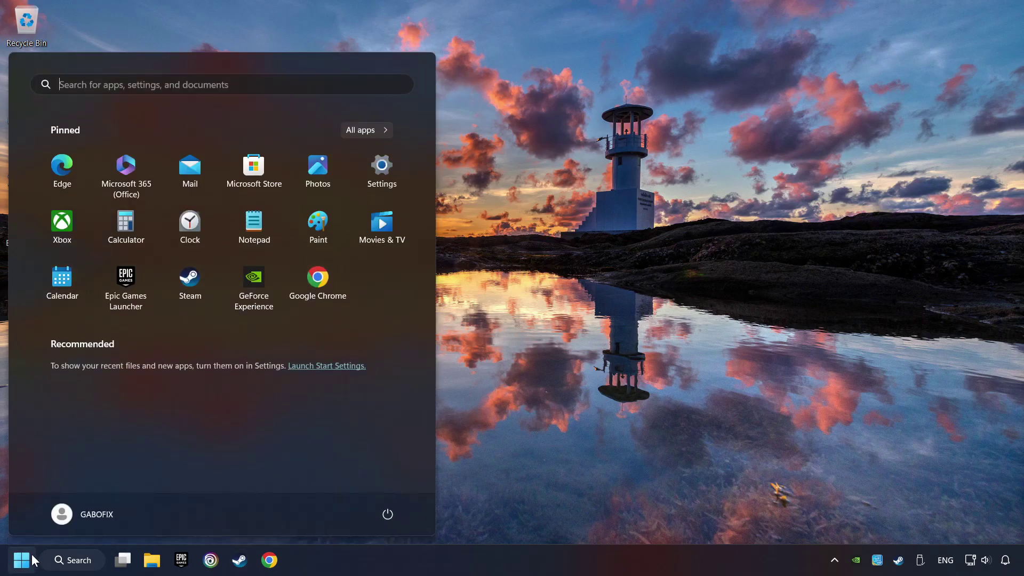
left_click(383, 507)
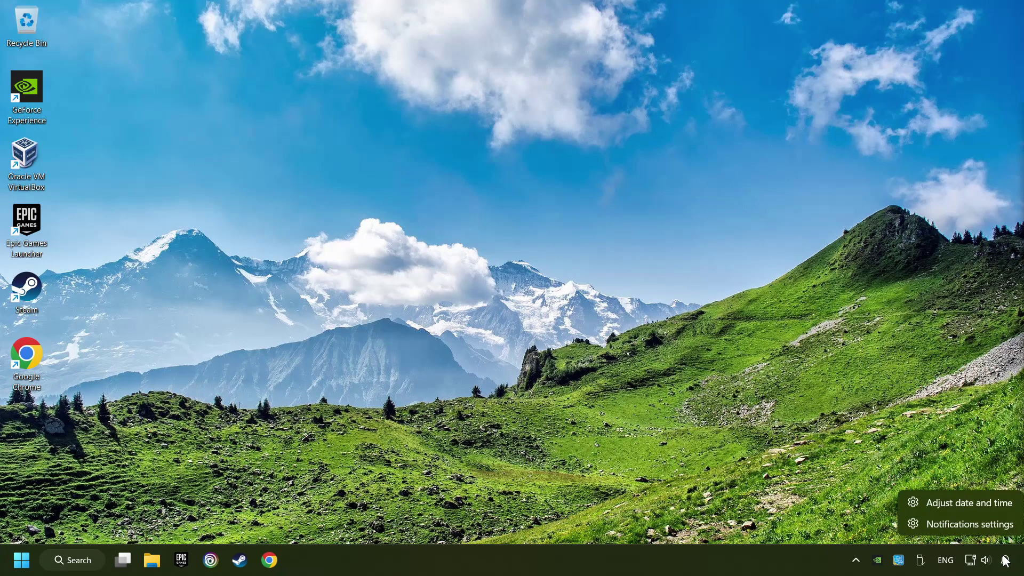
left_click(969, 503)
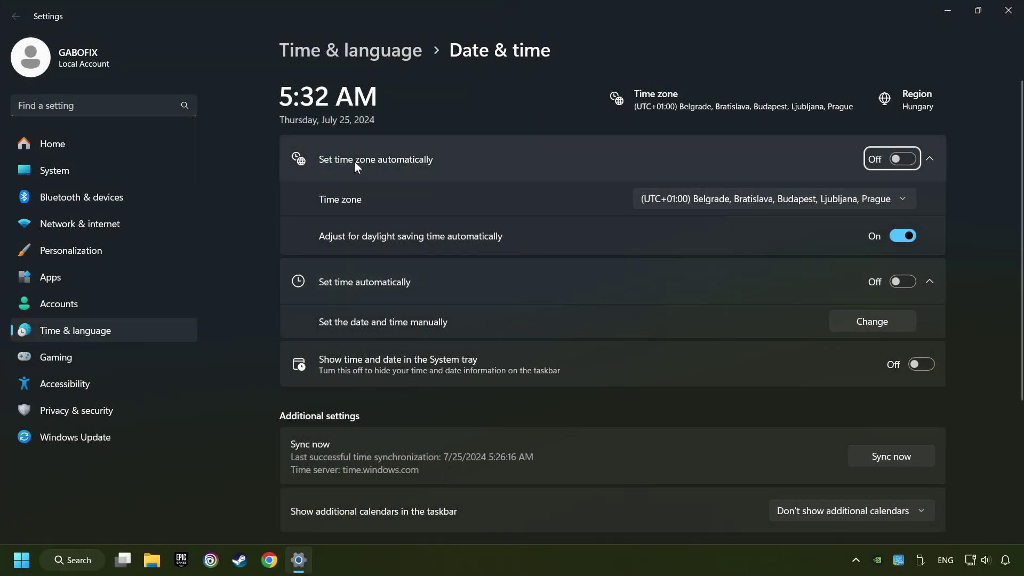
left_click(902, 159)
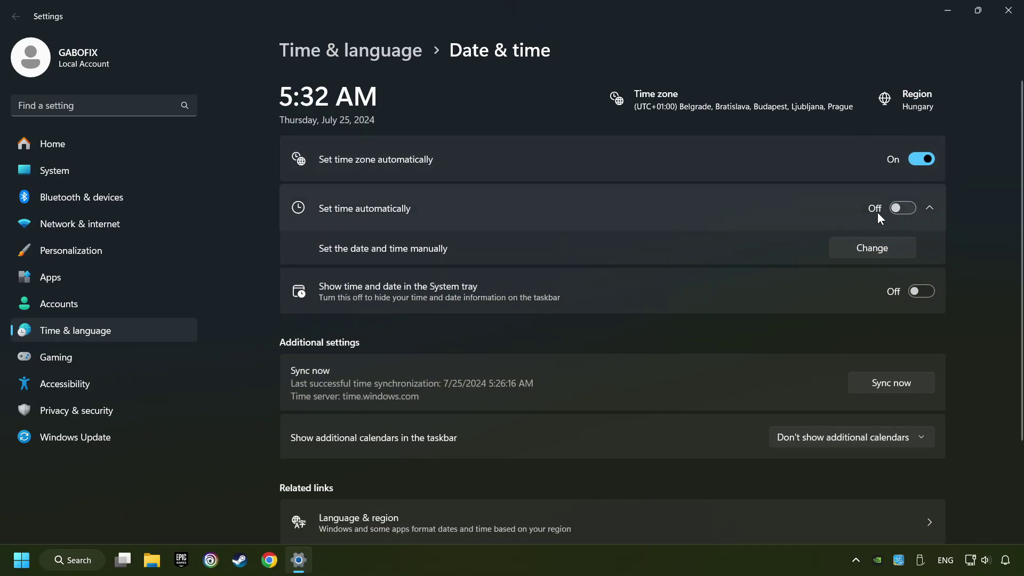
left_click(896, 210)
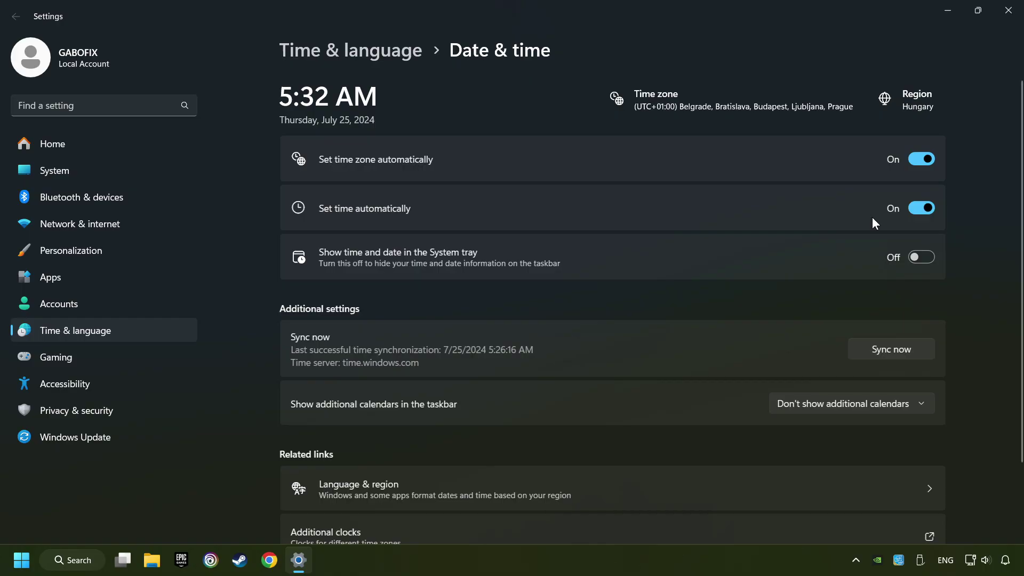
left_click(918, 353)
left_click(1008, 12)
In Network & internet > Proxy, save the manual proxy server setup with Use a proxy server Off.
right_click(971, 557)
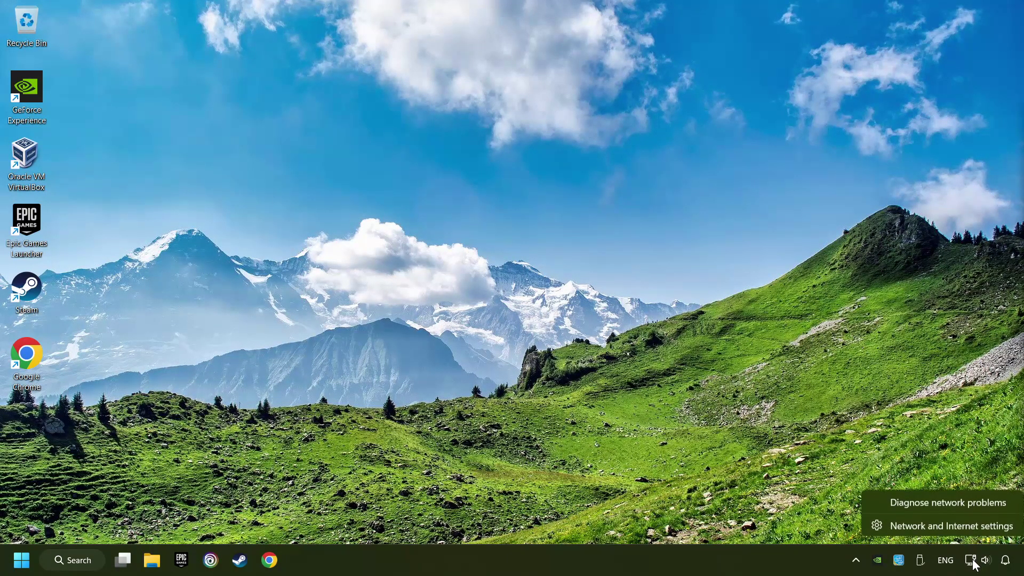
left_click(961, 528)
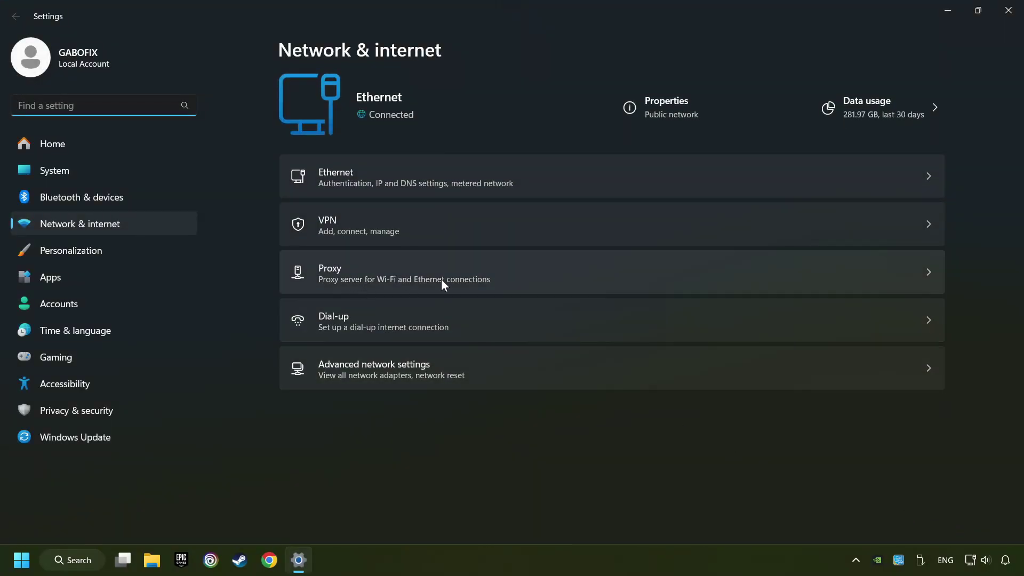
left_click(422, 278)
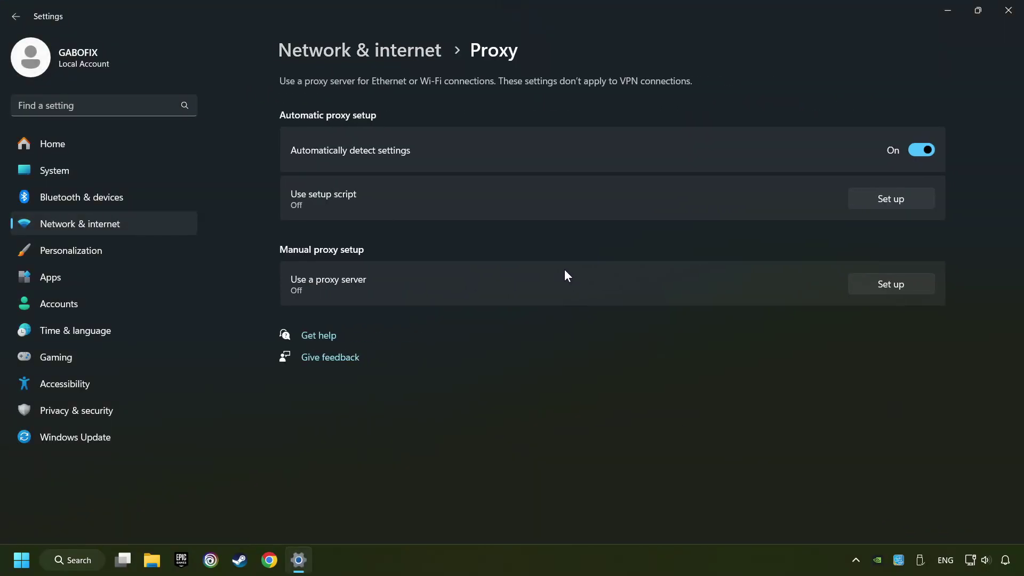
left_click(887, 289)
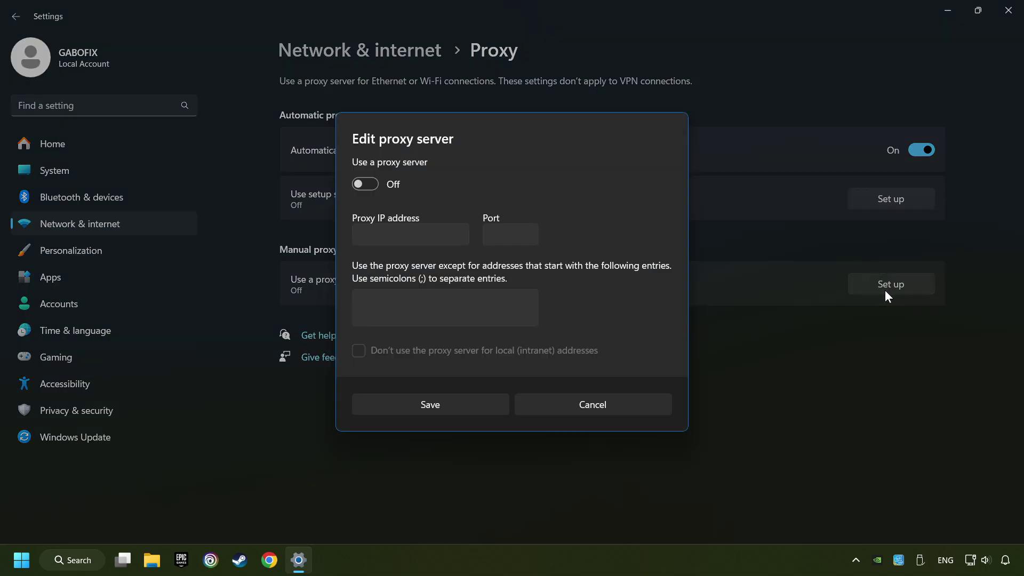
left_click(365, 184)
left_click(357, 185)
left_click(445, 408)
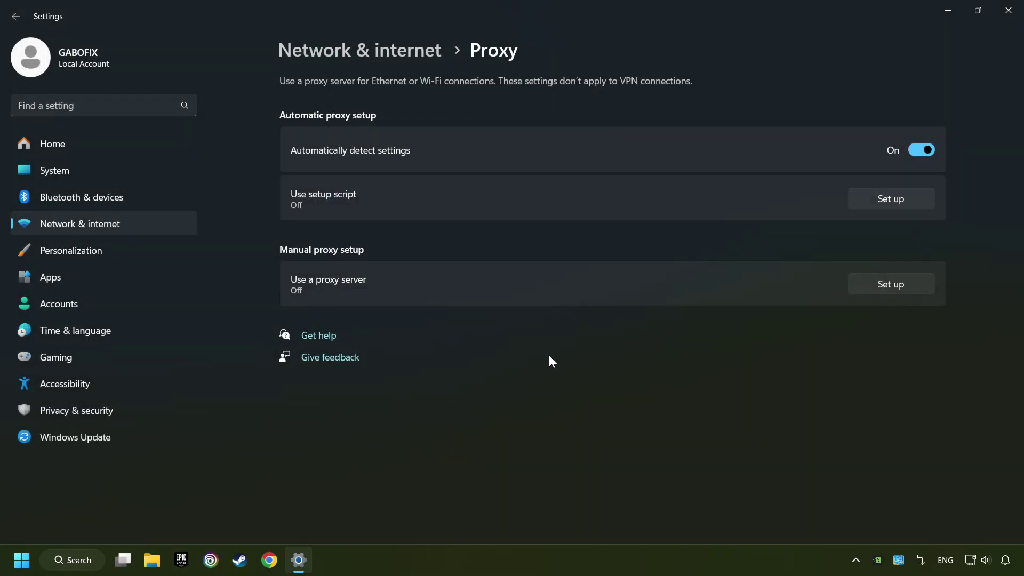
Close Settings and launch Command Prompt as administrator from a 'cmd' search.
left_click(1007, 15)
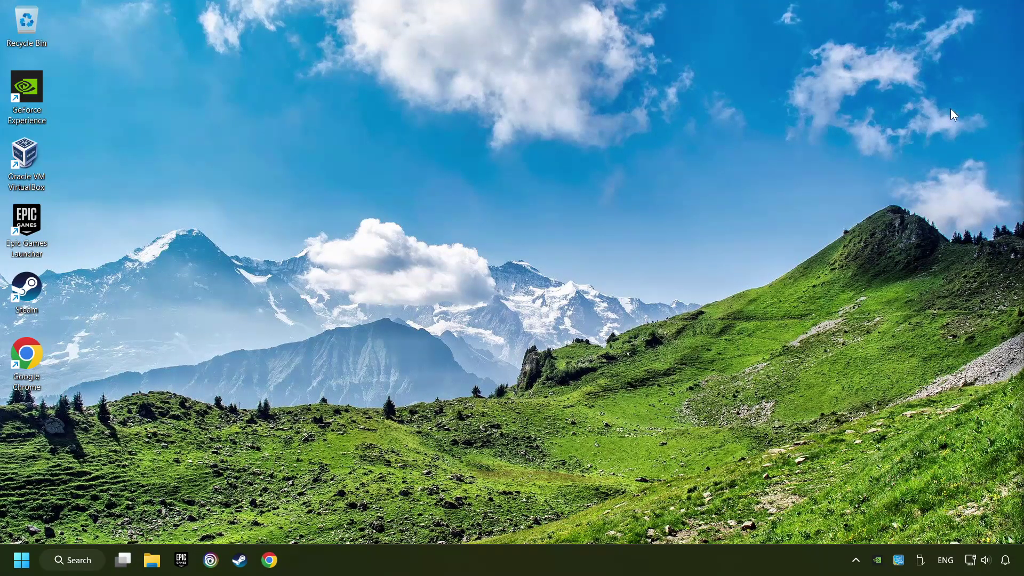
left_click(79, 564)
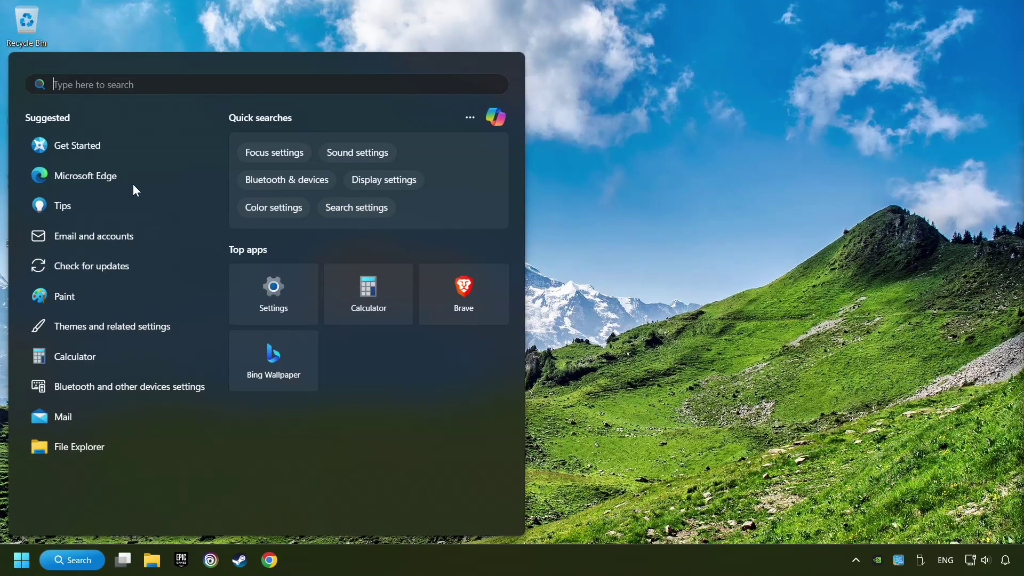
type("cmd")
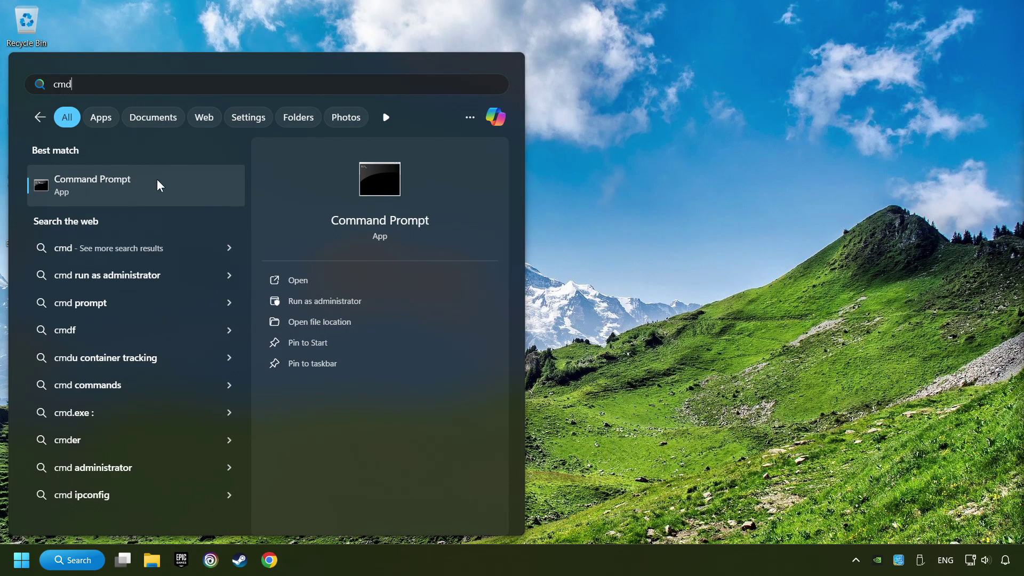
right_click(193, 178)
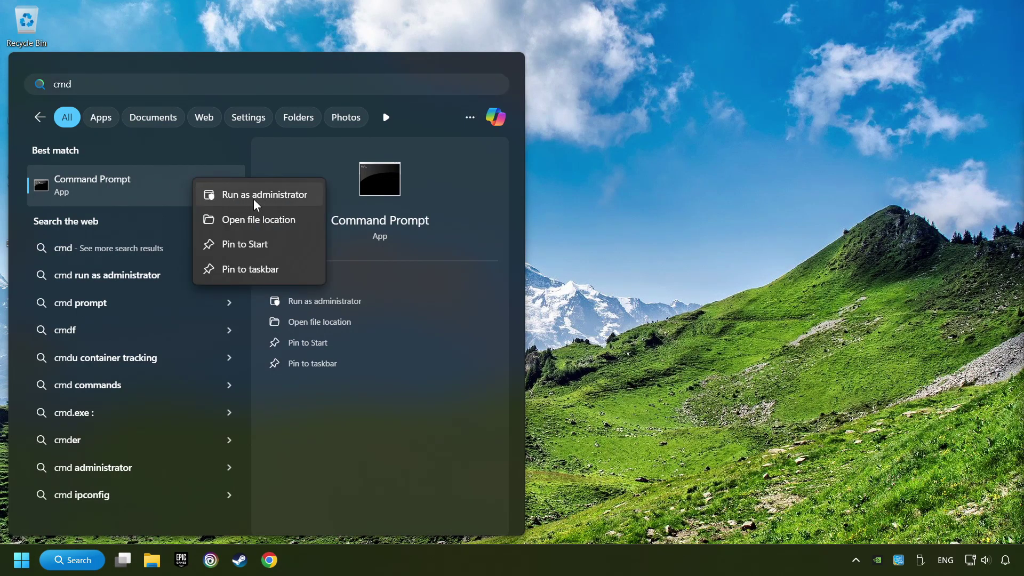
left_click(253, 199)
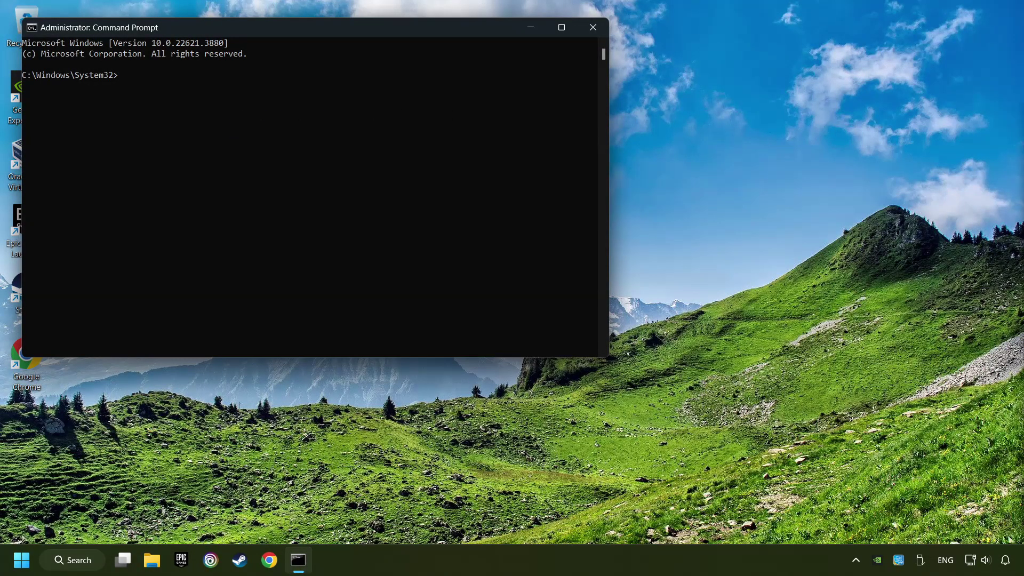
Run ipconfig /flushdns, /release and /renew, pasted from commands.txt into the console.
left_click_drag(868, 352, 876, 311)
left_click_drag(760, 390, 635, 388)
key("ctrl+c")
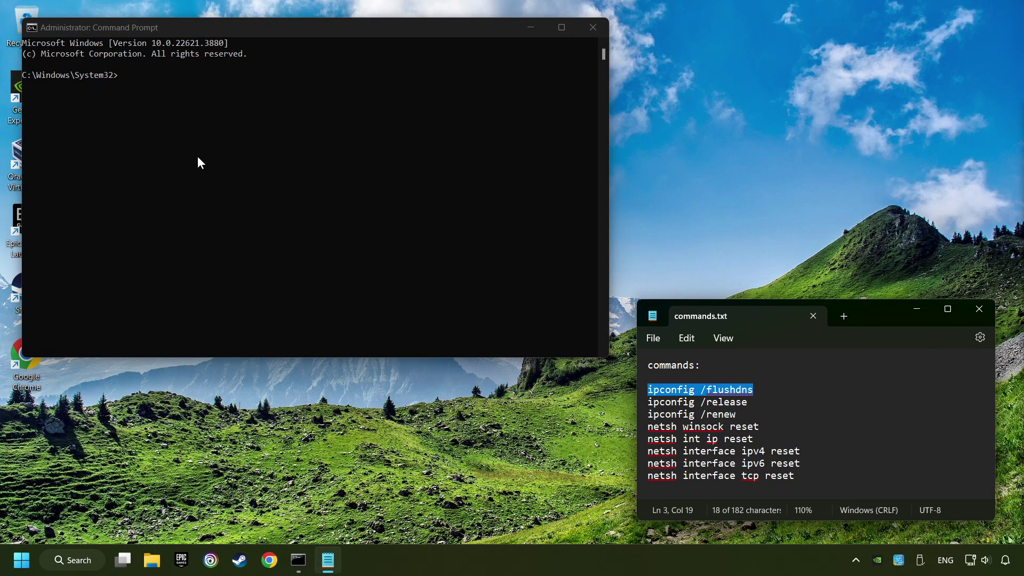
left_click(197, 155)
key("ctrl+v")
key("Return")
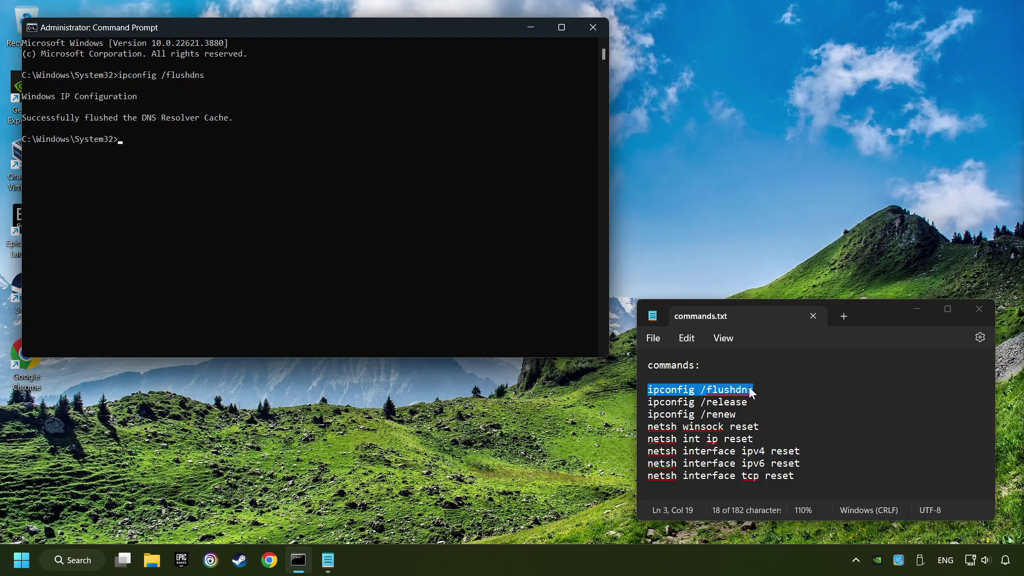
left_click_drag(647, 401, 747, 402)
key("ctrl+c")
left_click(260, 149)
key("ctrl+v")
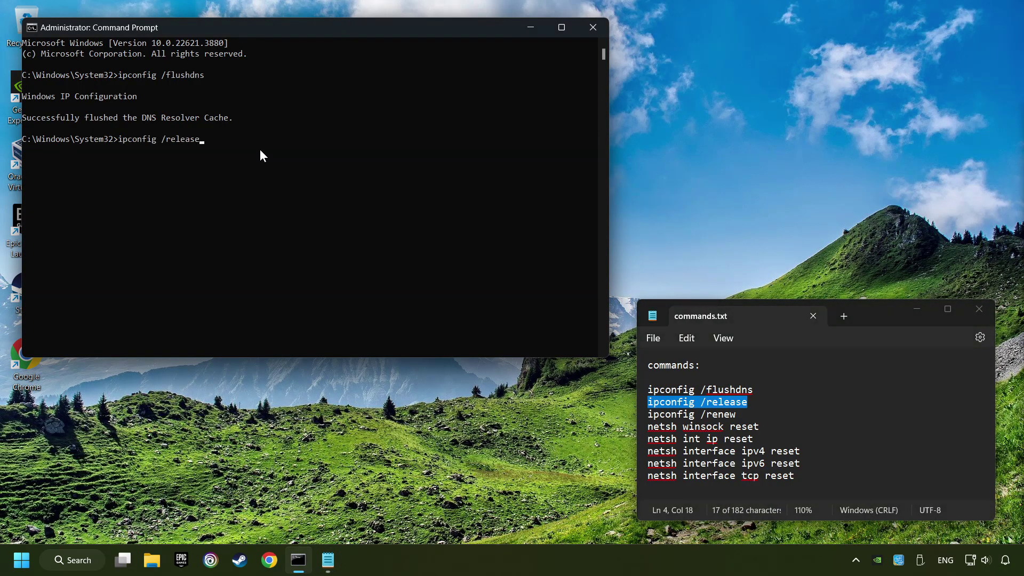
key("Return")
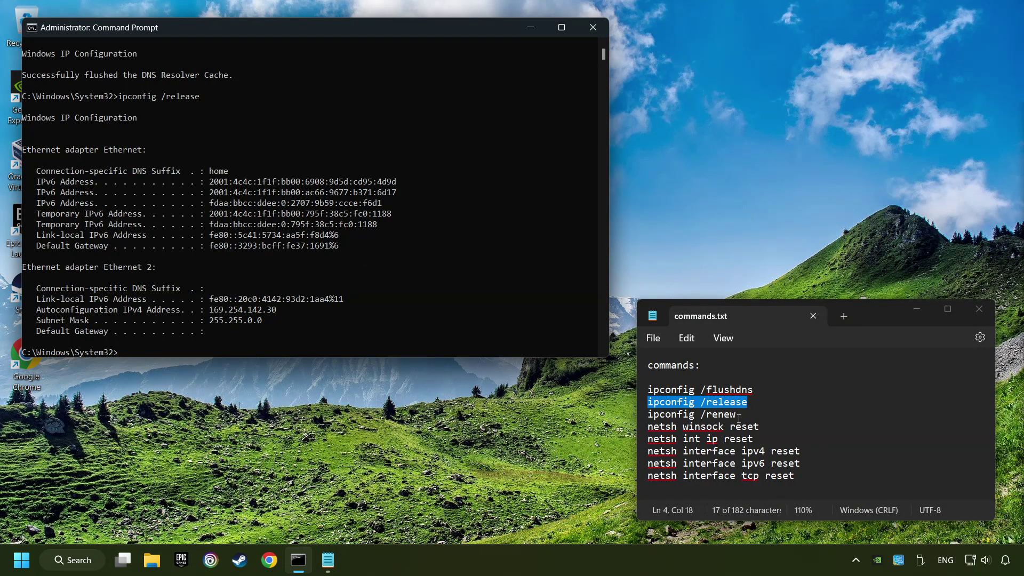
left_click_drag(737, 415, 648, 415)
key("ctrl+c")
left_click(358, 274)
key("ctrl+v")
key("Return")
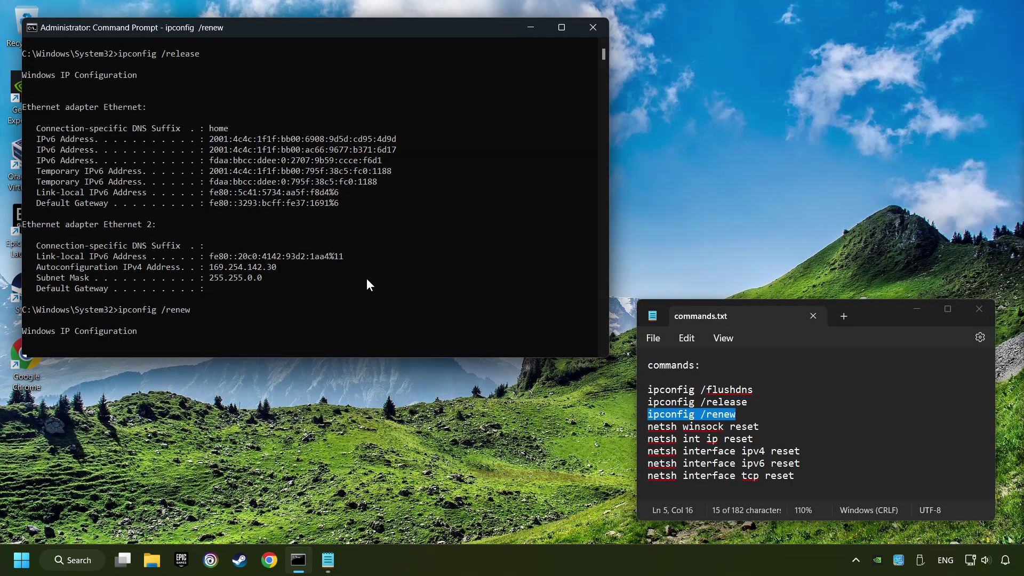
Run netsh winsock reset and netsh int ip reset in the console.
left_click_drag(776, 427, 642, 425)
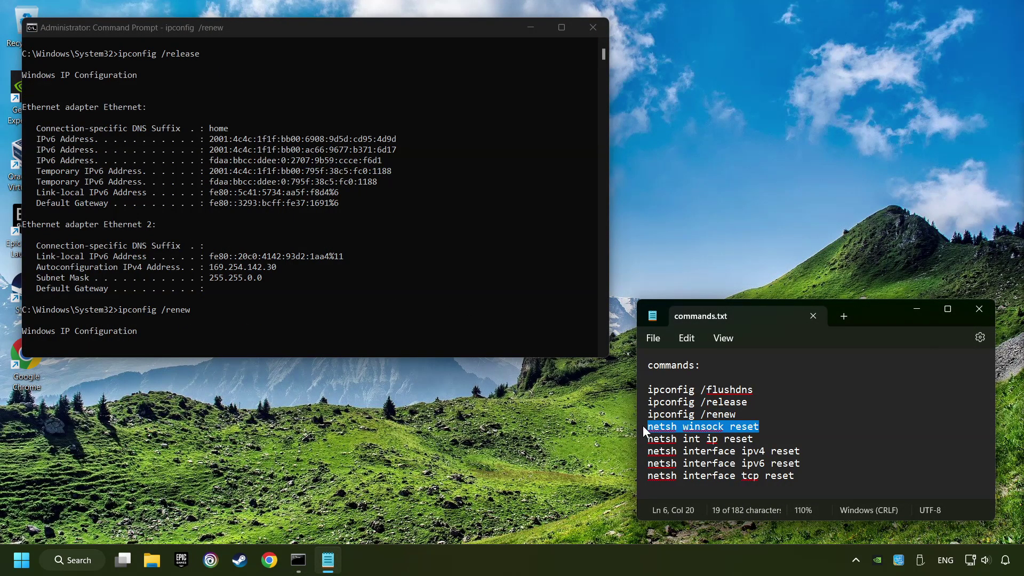
key("ctrl+c")
left_click(364, 256)
key("ctrl+v")
key("Return")
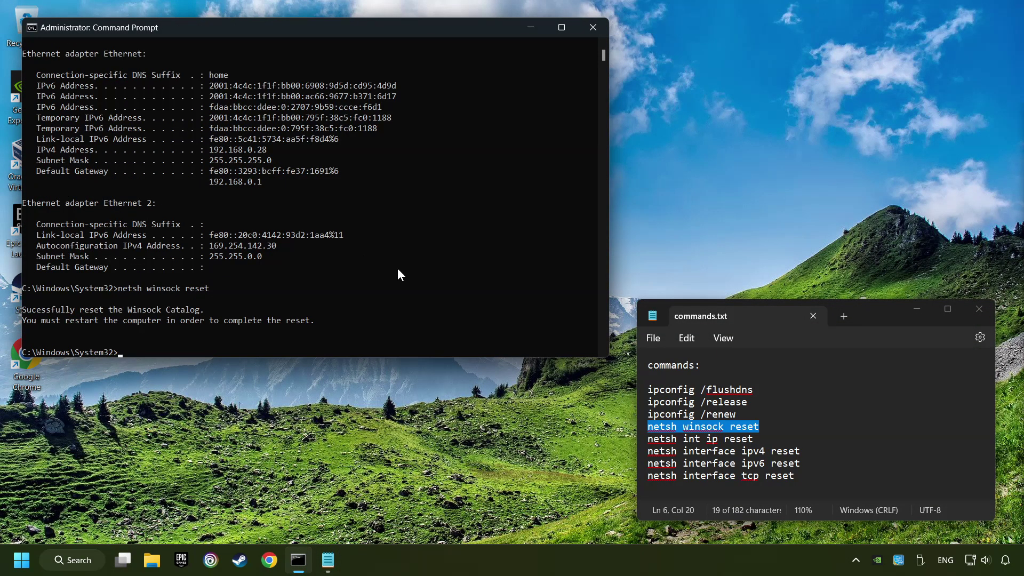
left_click_drag(764, 439, 629, 440)
key("ctrl+c")
left_click(374, 273)
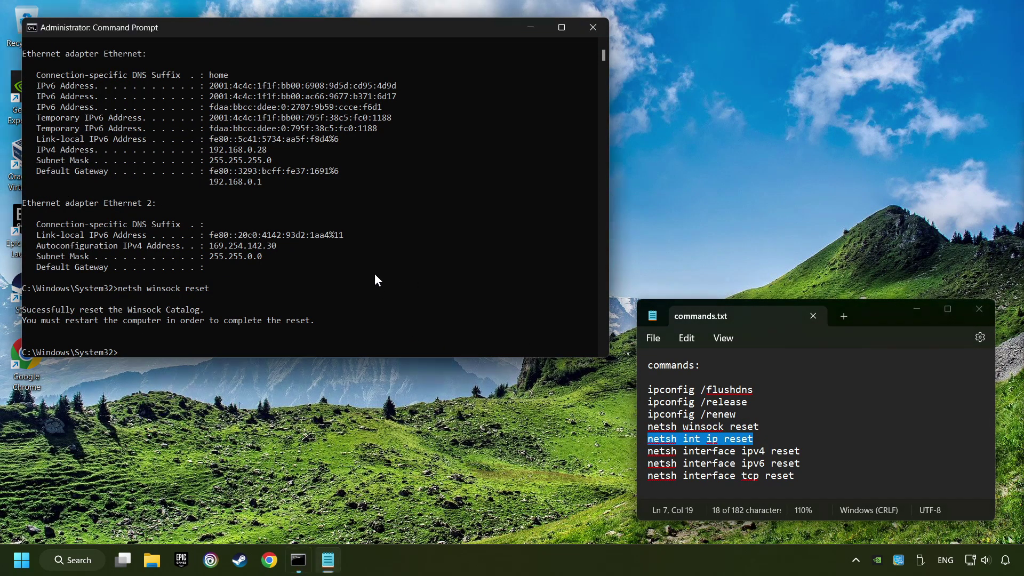
key("ctrl+v")
key("Return")
Paste and clear the ipv4 and ipv6 reset commands, then run netsh interface tcp reset.
left_click_drag(800, 450, 645, 451)
left_click(296, 249)
key("ctrl+v")
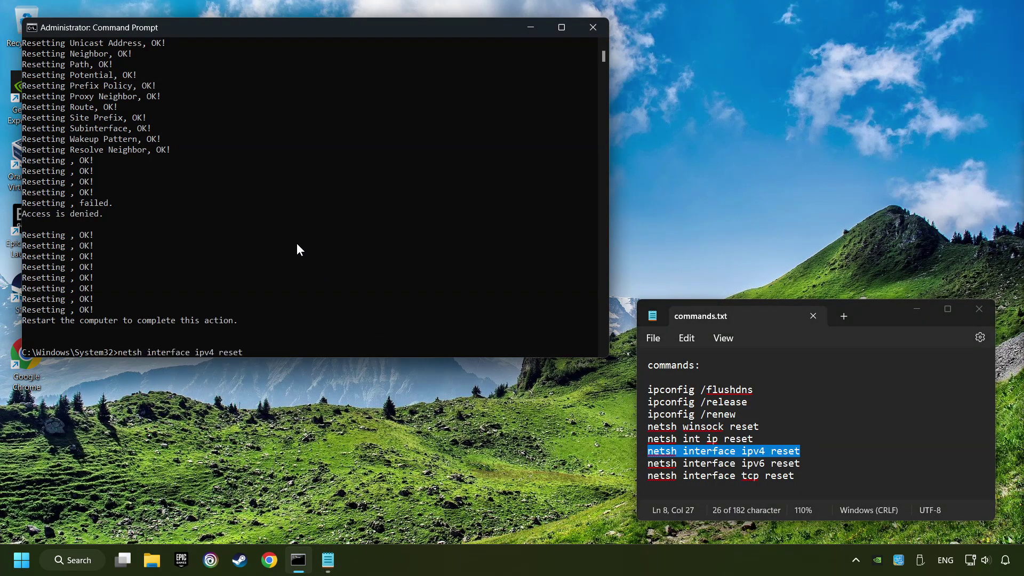
key("Escape")
left_click_drag(801, 462, 637, 462)
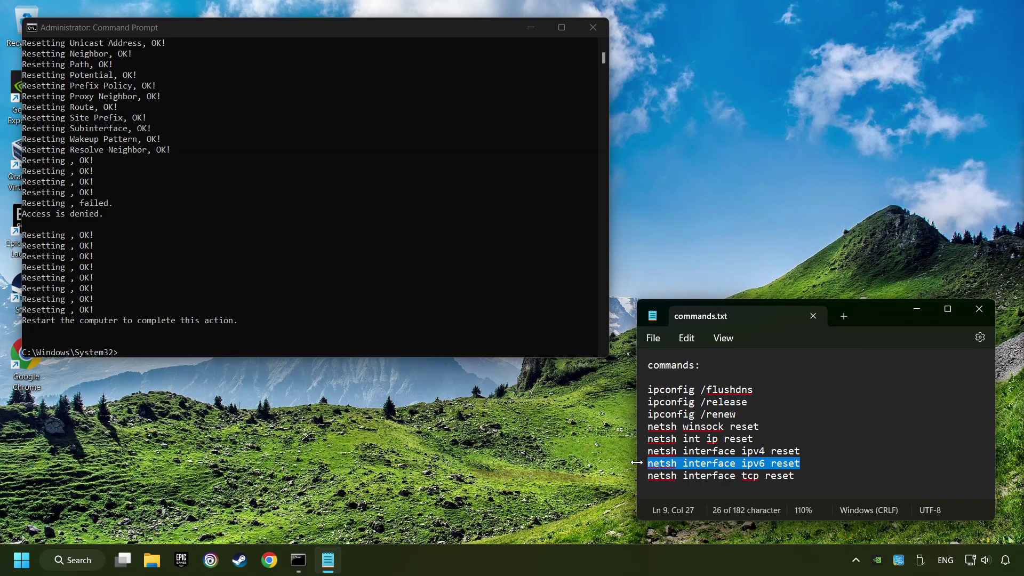
left_click(286, 263)
key("ctrl+v")
key("Escape")
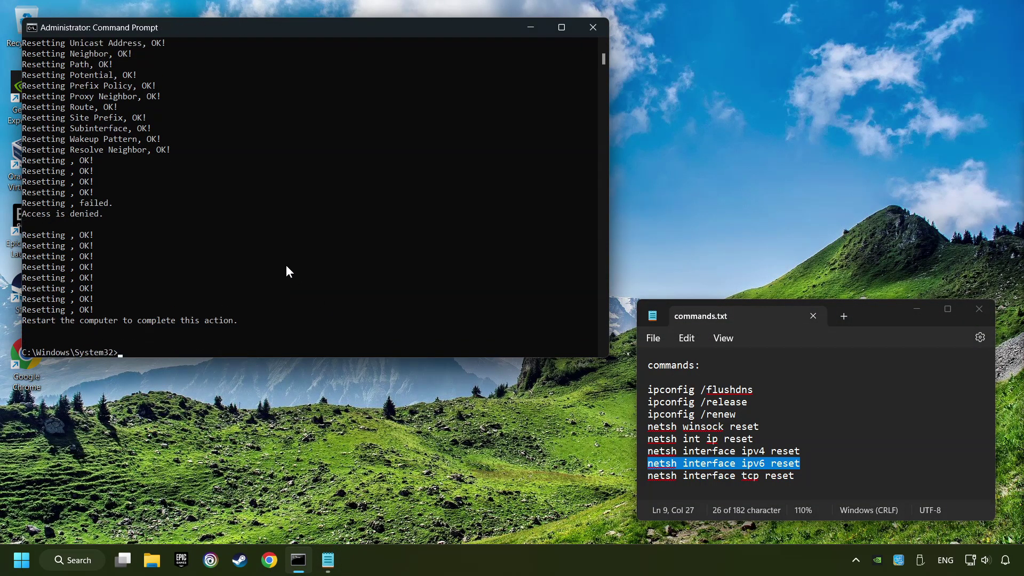
left_click_drag(795, 475, 628, 478)
left_click(310, 258)
key("ctrl+v")
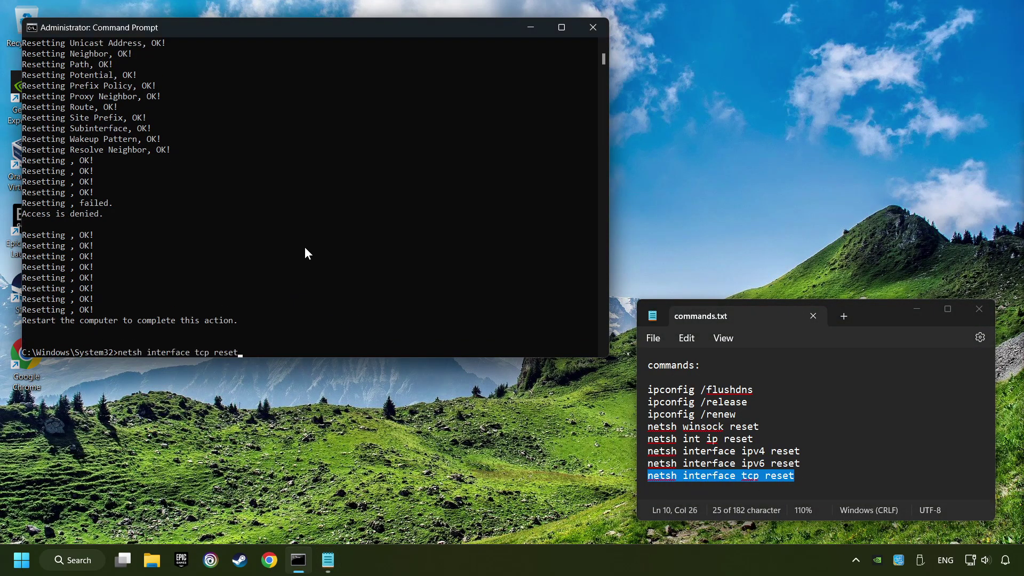
key("Return")
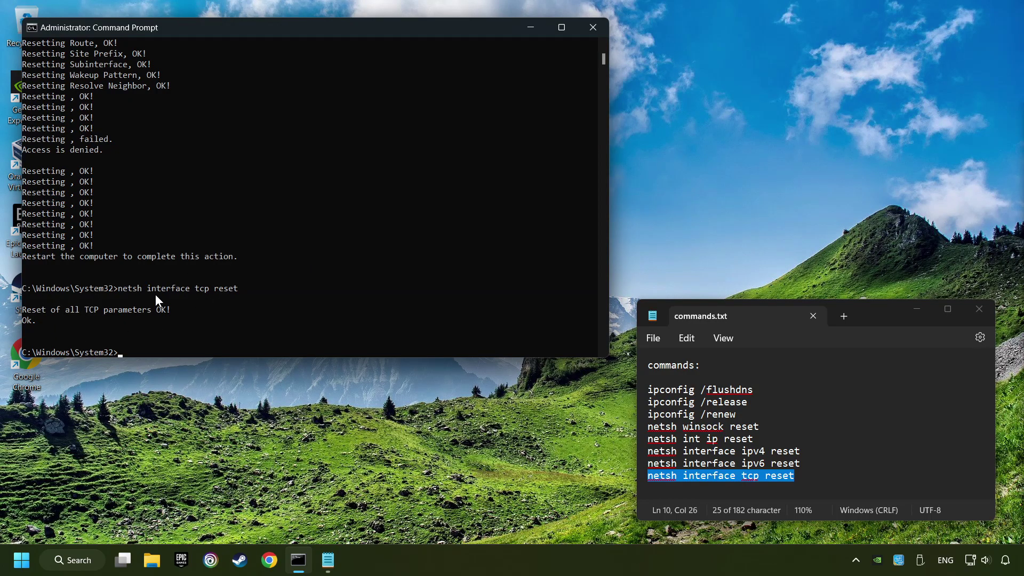
Close Command Prompt and the commands.txt notes, then bring up the network tray options.
left_click(605, 32)
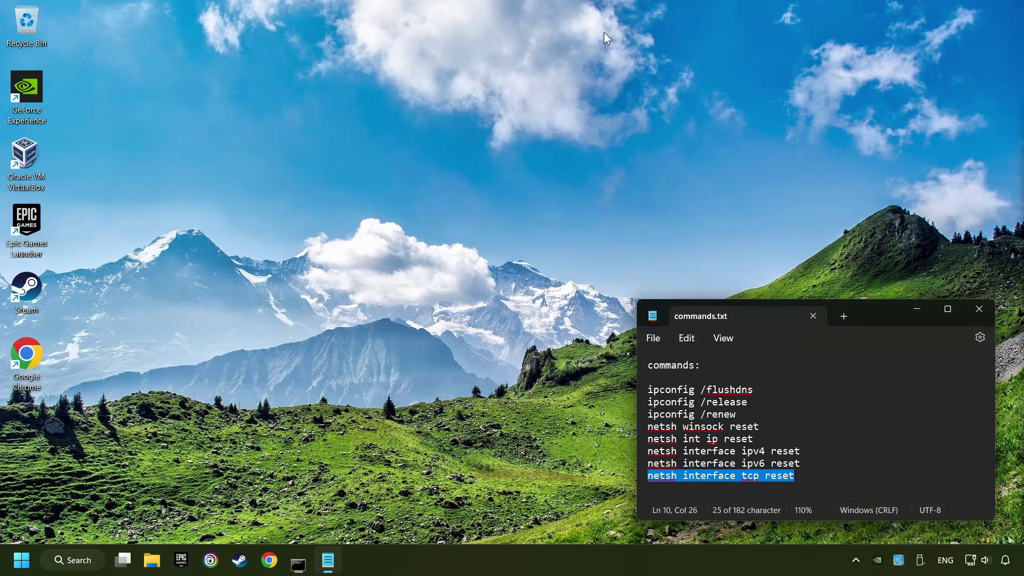
left_click(980, 309)
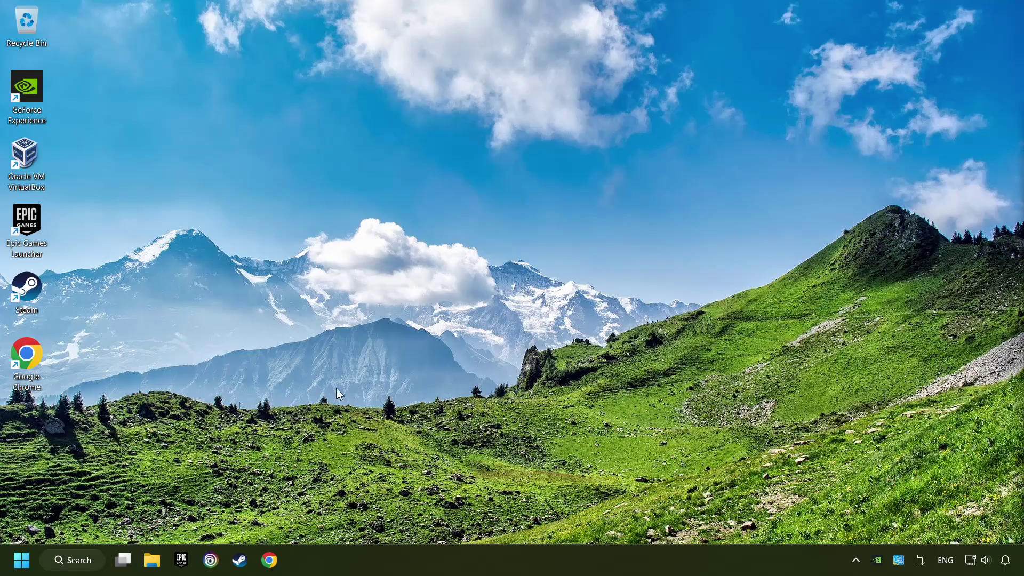
left_click(21, 560)
left_click(397, 515)
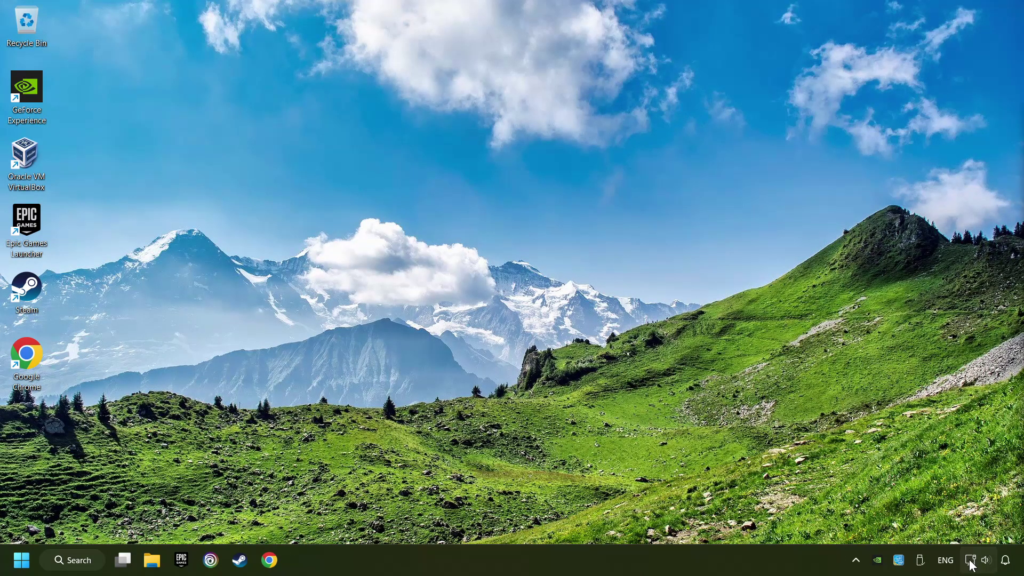
right_click(970, 562)
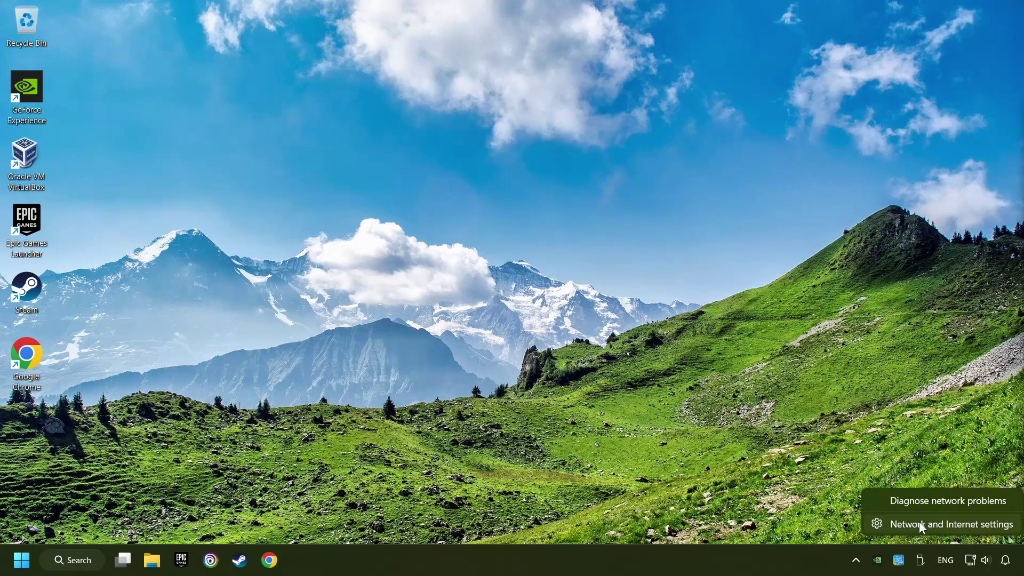
Run Network reset from Advanced network settings and confirm it with Yes.
left_click(947, 526)
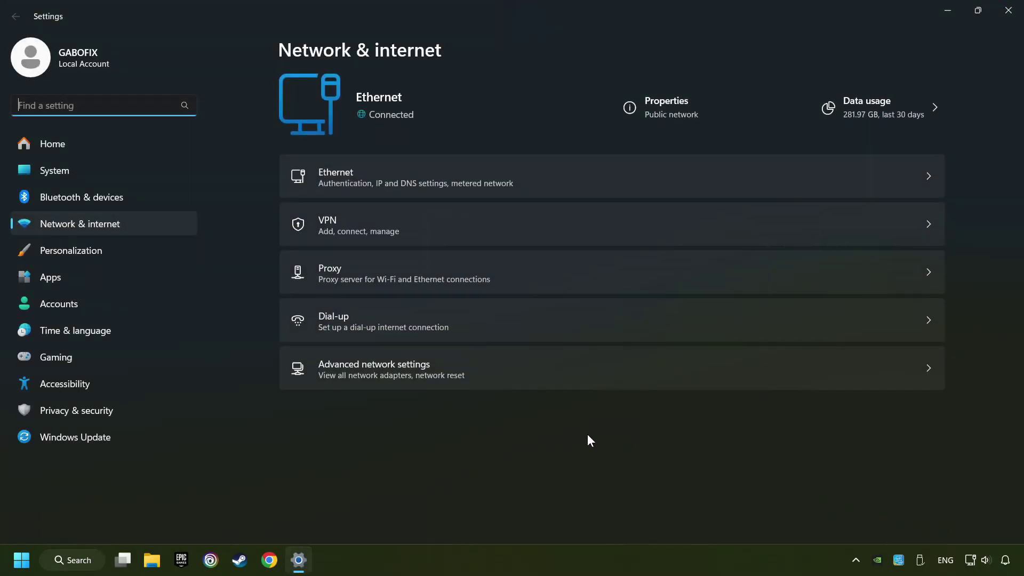
left_click(535, 370)
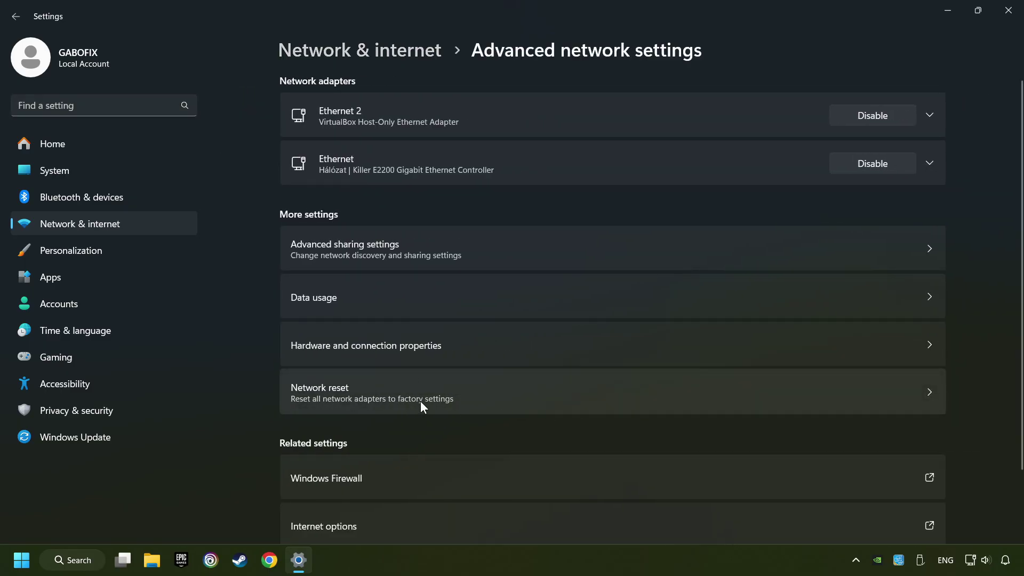
left_click(590, 397)
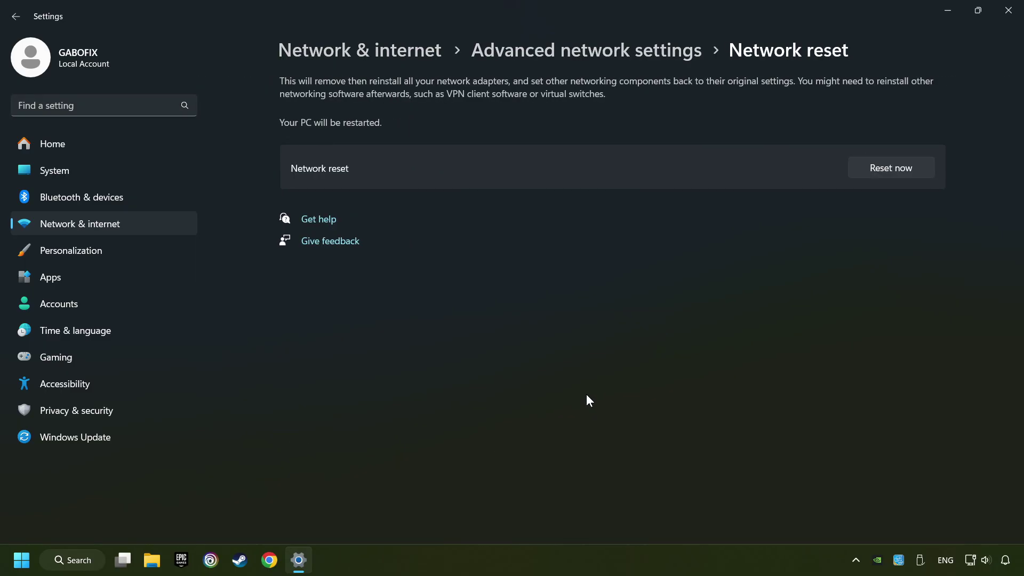
left_click(913, 171)
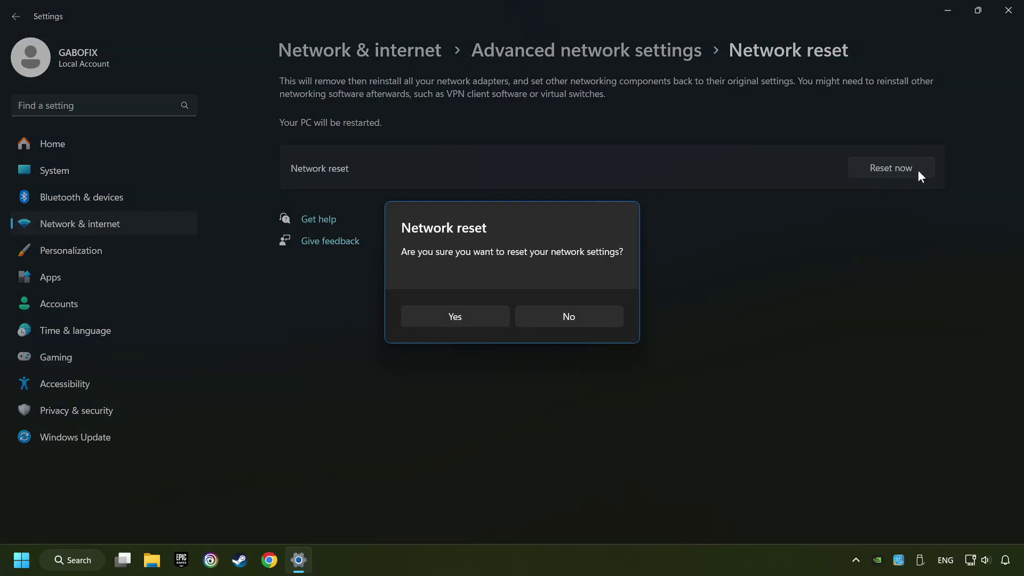
left_click(470, 323)
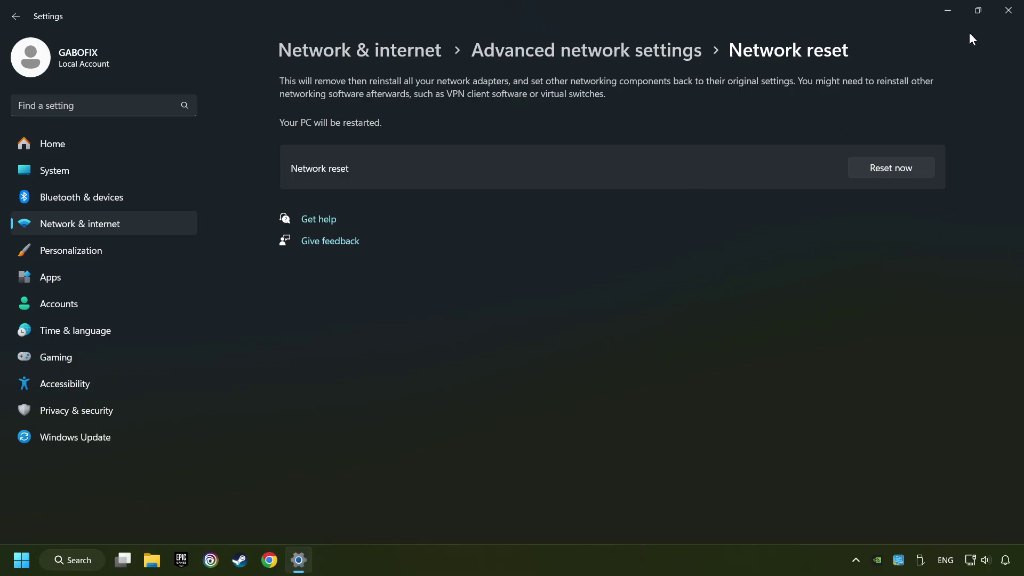
Close Settings and search Windows for 'control panel'.
left_click(1006, 16)
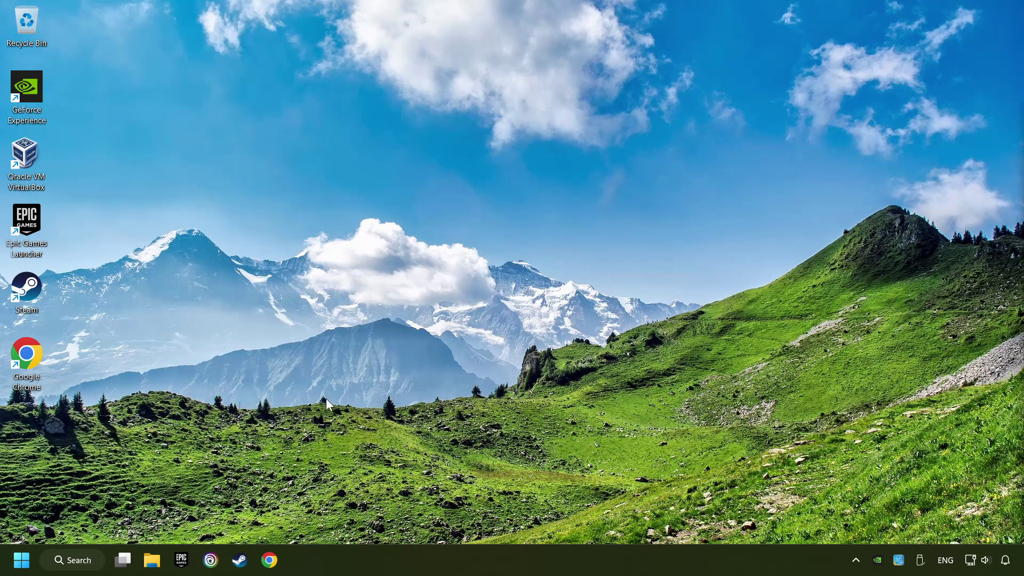
left_click(21, 560)
left_click(388, 514)
left_click(80, 560)
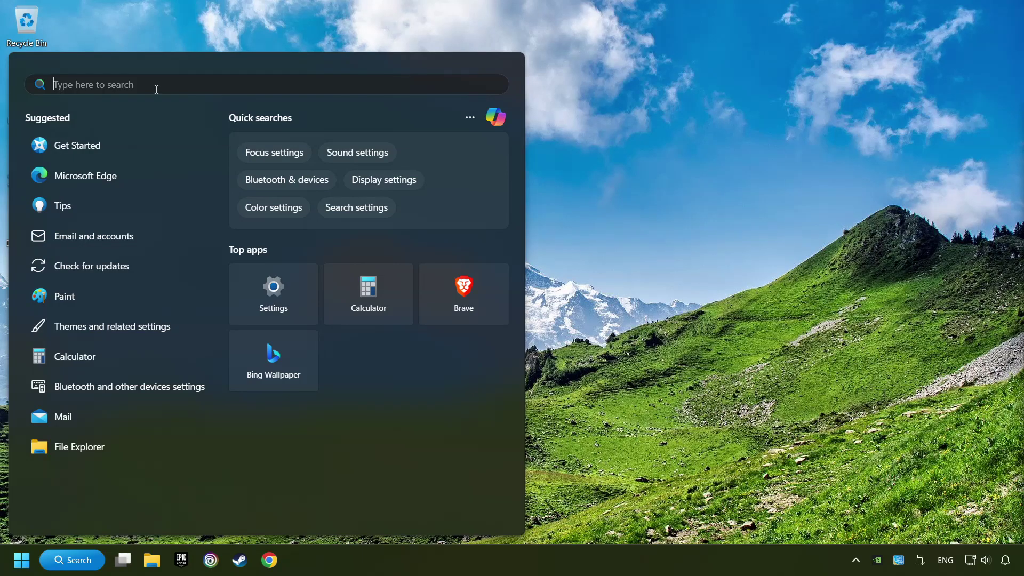
type("control panel")
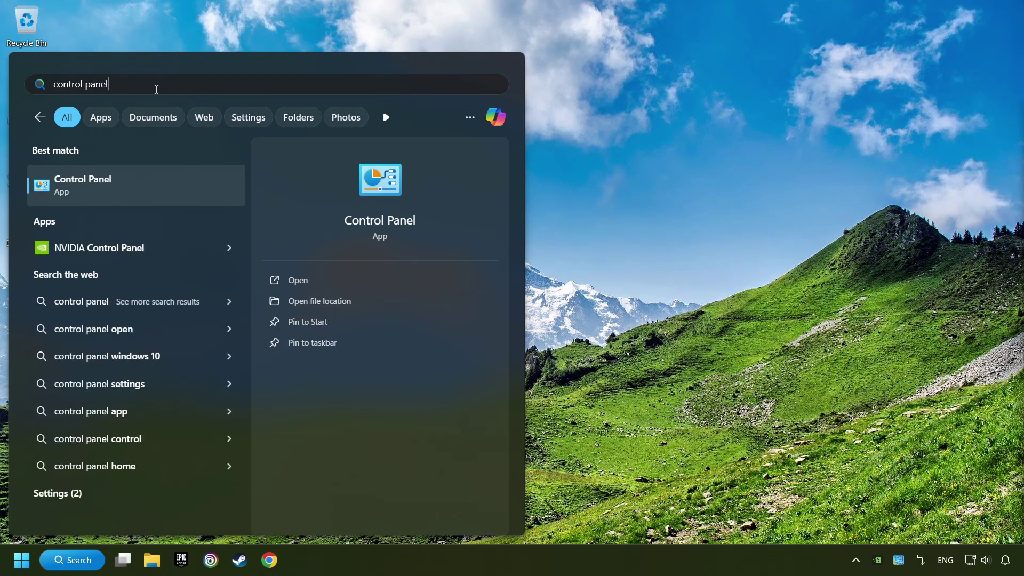
Go from Control Panel to Network Connections via Network and Sharing Center and bring up the Ethernet adapter's context menu.
left_click(199, 187)
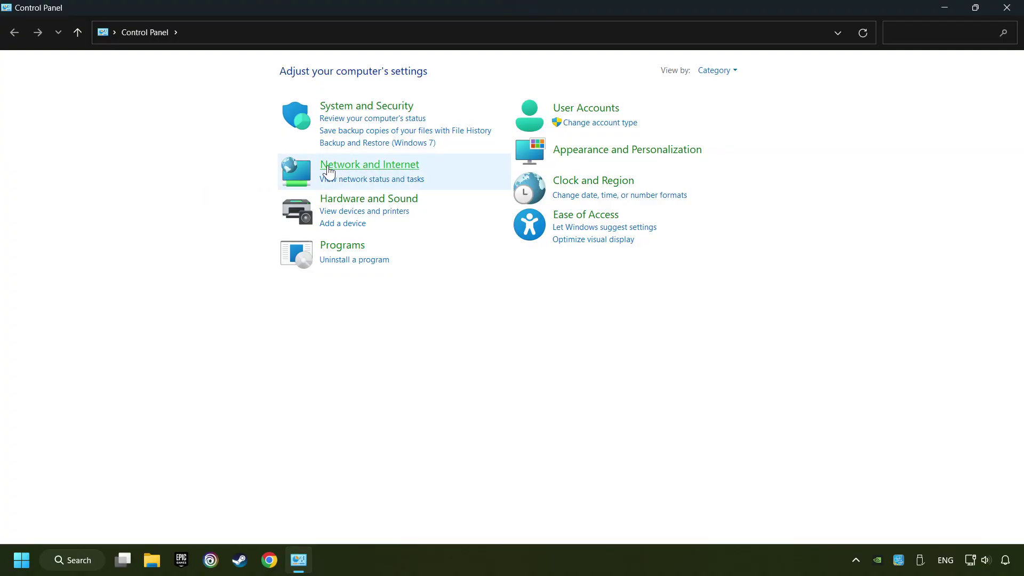
left_click(375, 172)
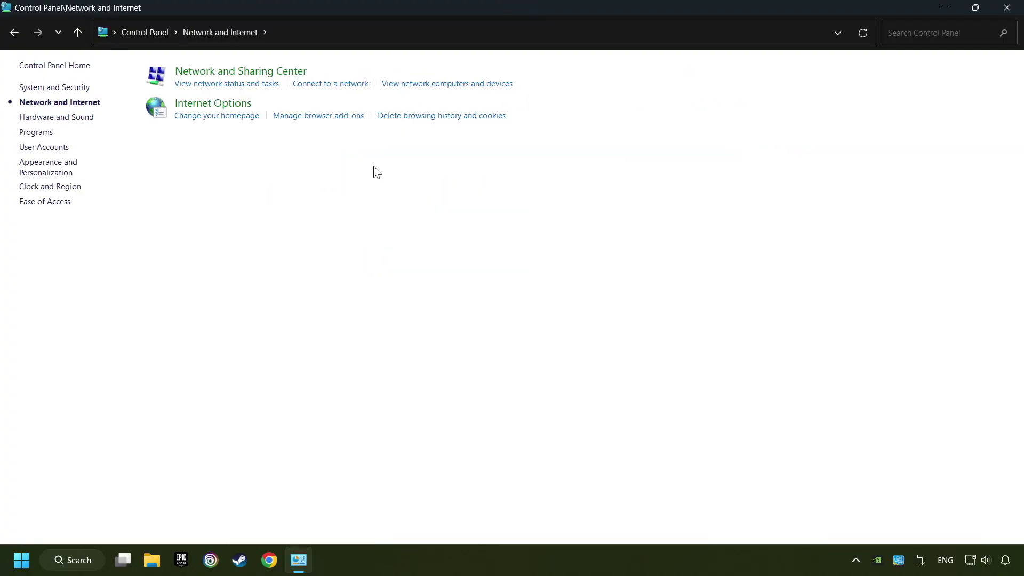
left_click(241, 73)
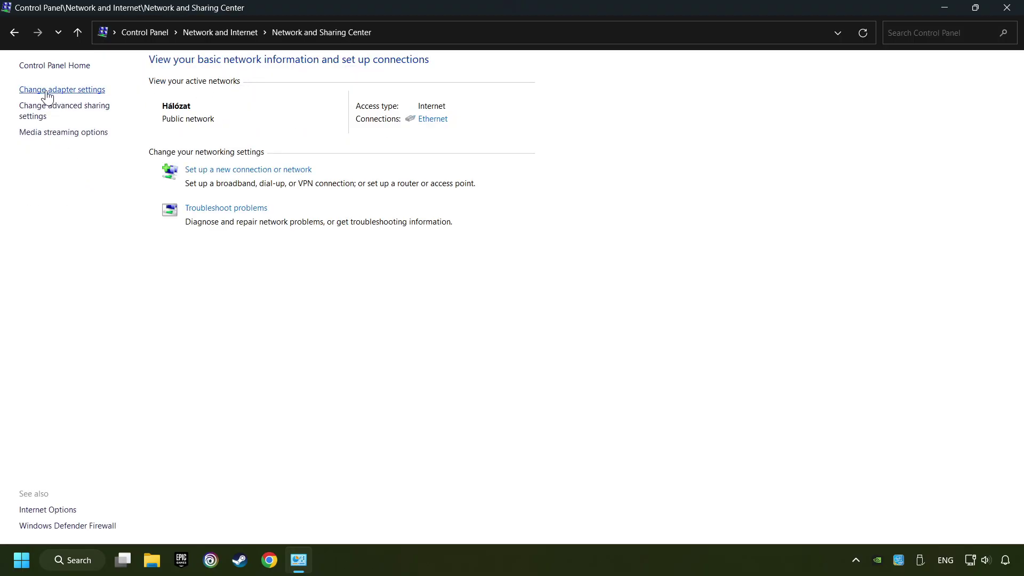
left_click(60, 91)
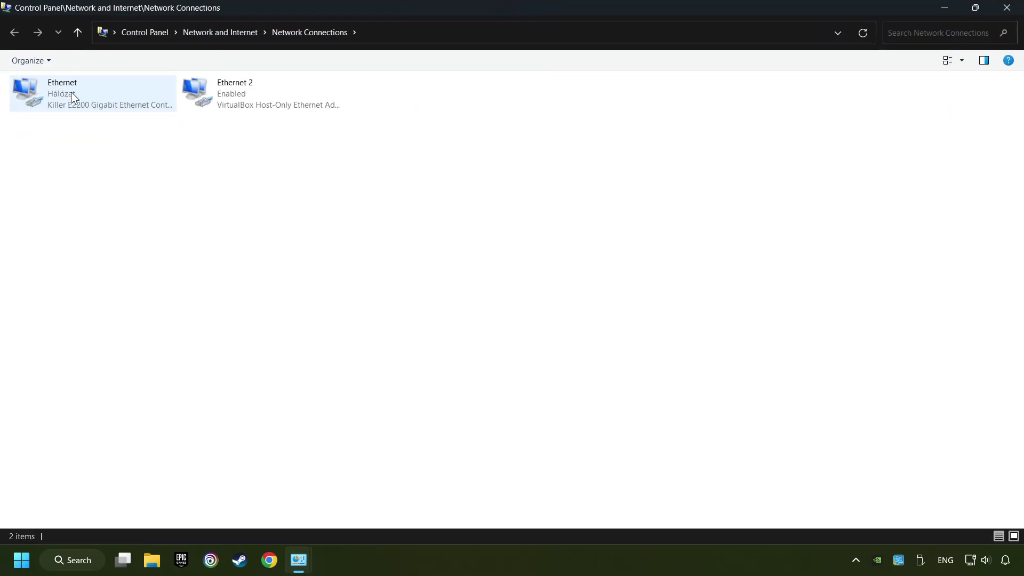
left_click(69, 100)
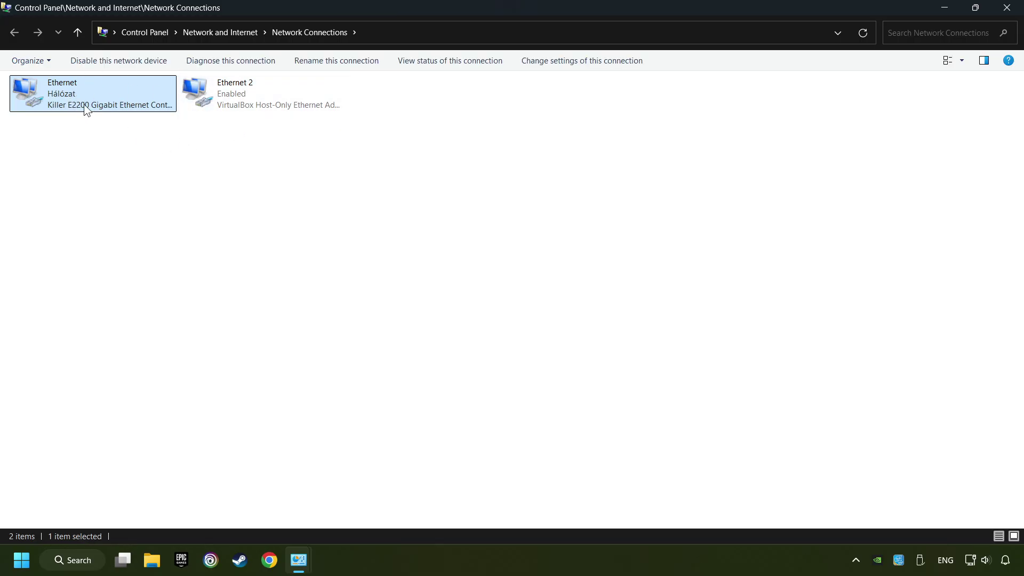
right_click(117, 96)
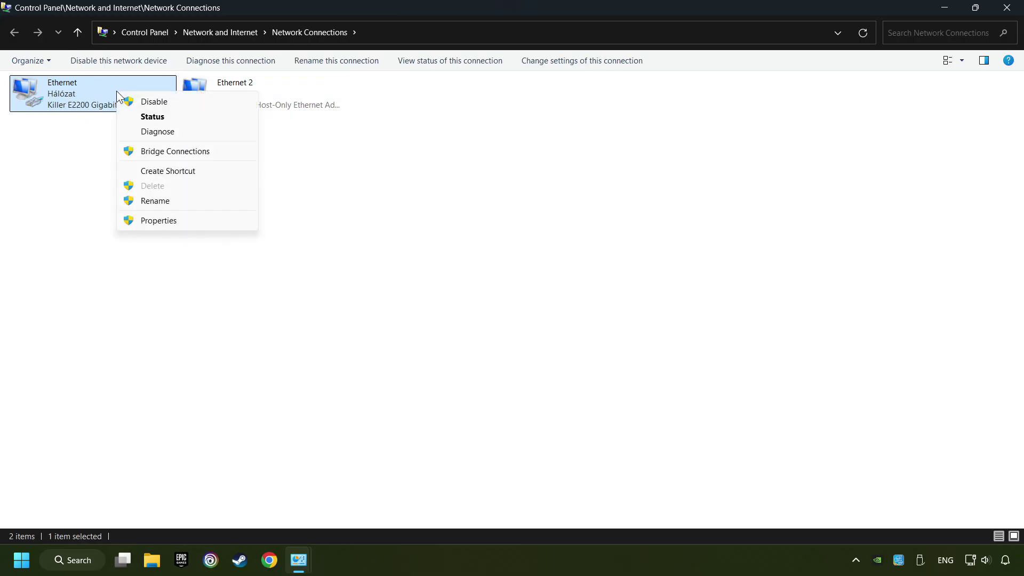
In Ethernet's TCP/IPv4 properties, use DNS servers 8.8.8.8 and 8.8.4.4, then save and close.
left_click(193, 222)
left_click_drag(136, 76, 473, 116)
left_click(415, 265)
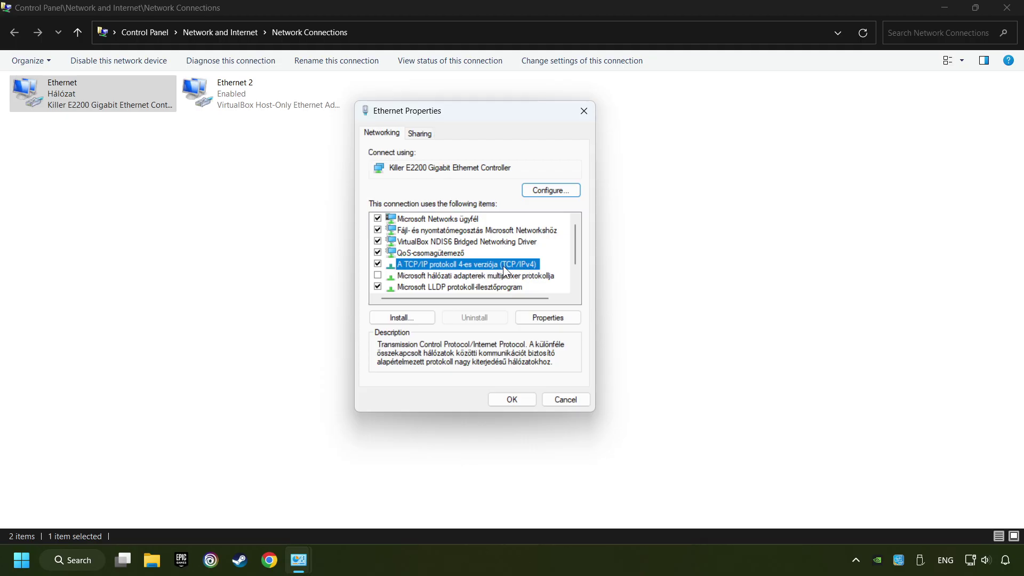
left_click(556, 321)
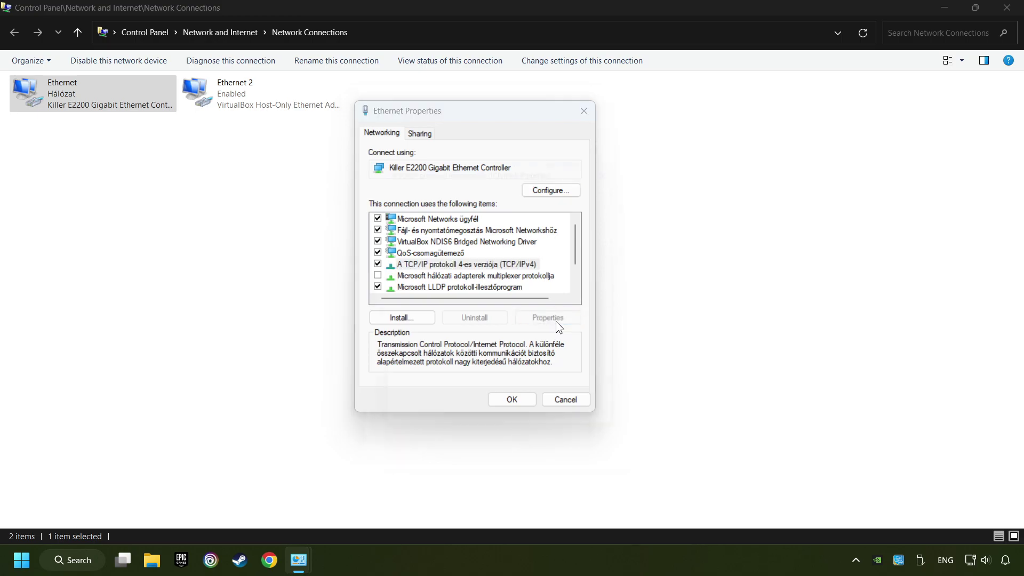
left_click_drag(537, 167, 504, 120)
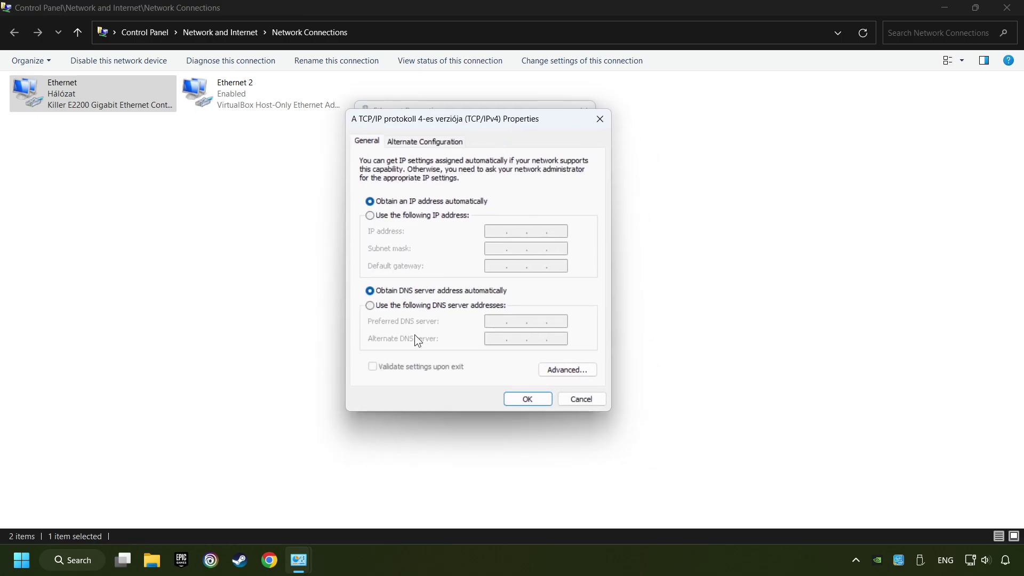
left_click(370, 305)
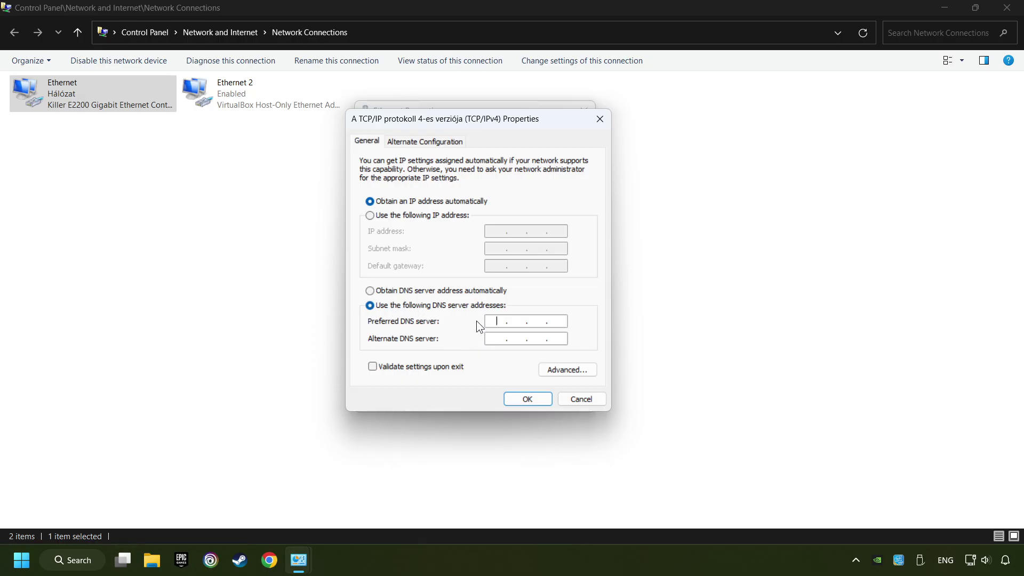
type("8.8.8.8")
type("8.8.4.4")
left_click(523, 406)
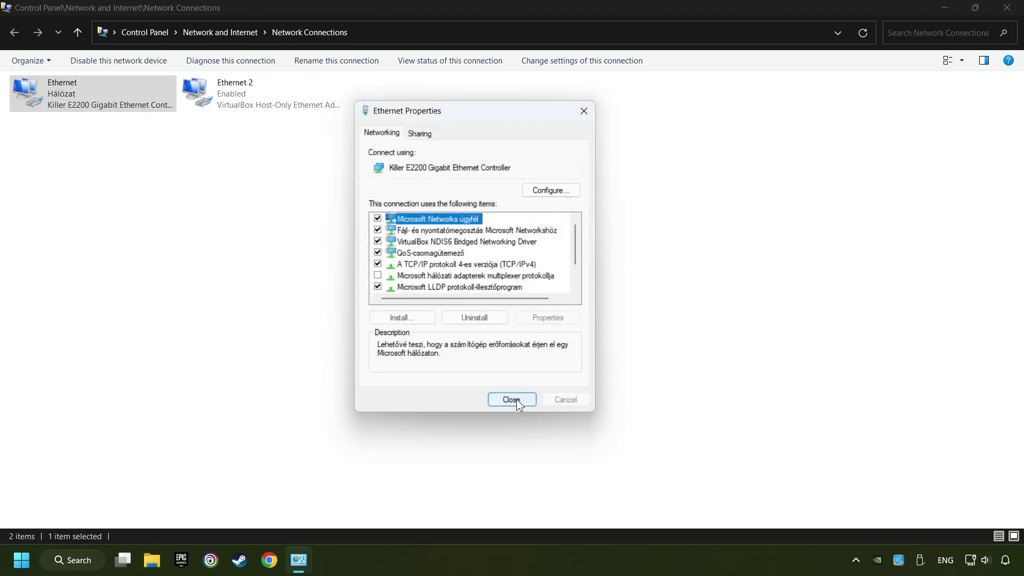
left_click(495, 396)
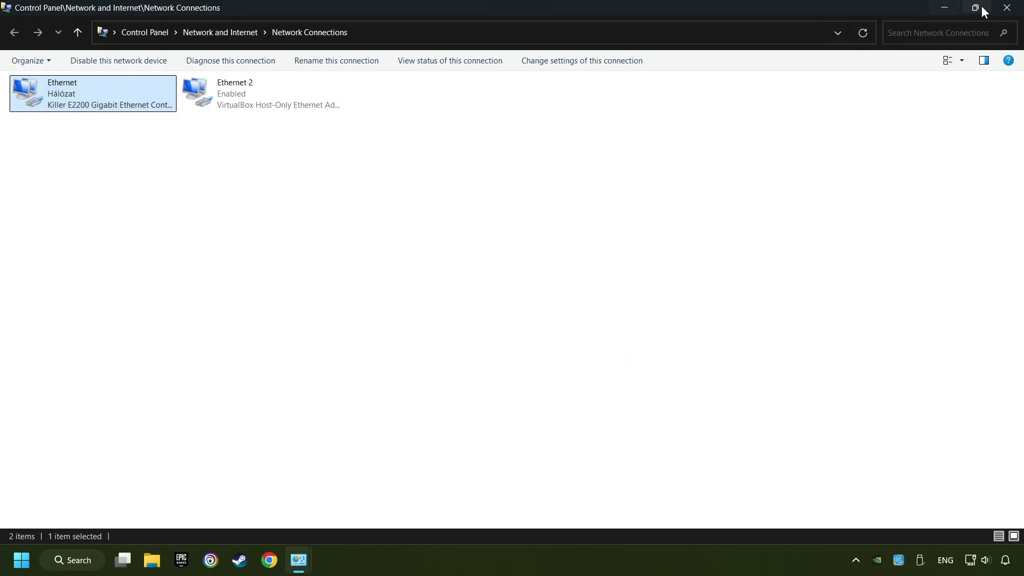
Close the Network Connections window to return to the Network and Sharing Center.
left_click(1007, 9)
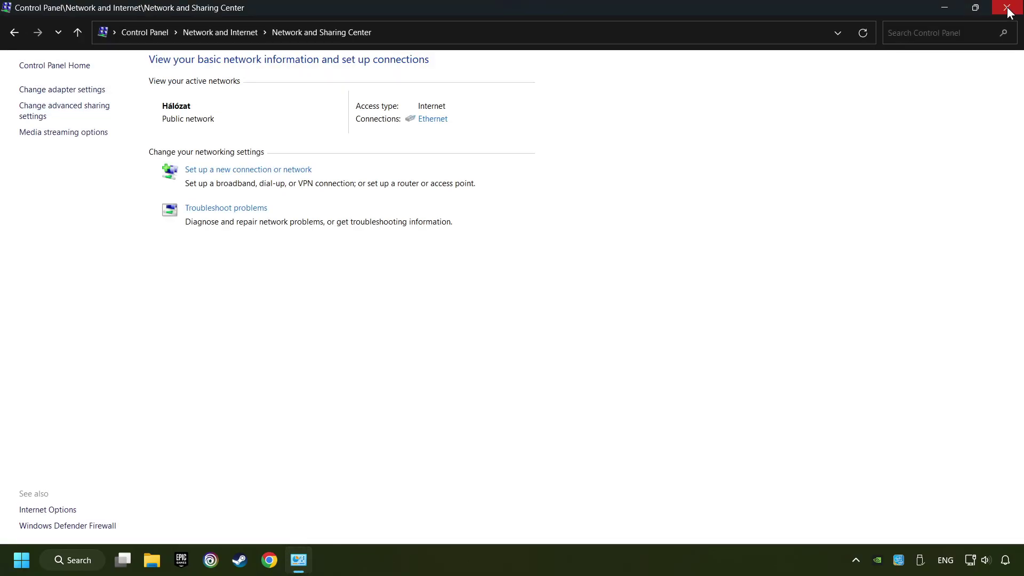